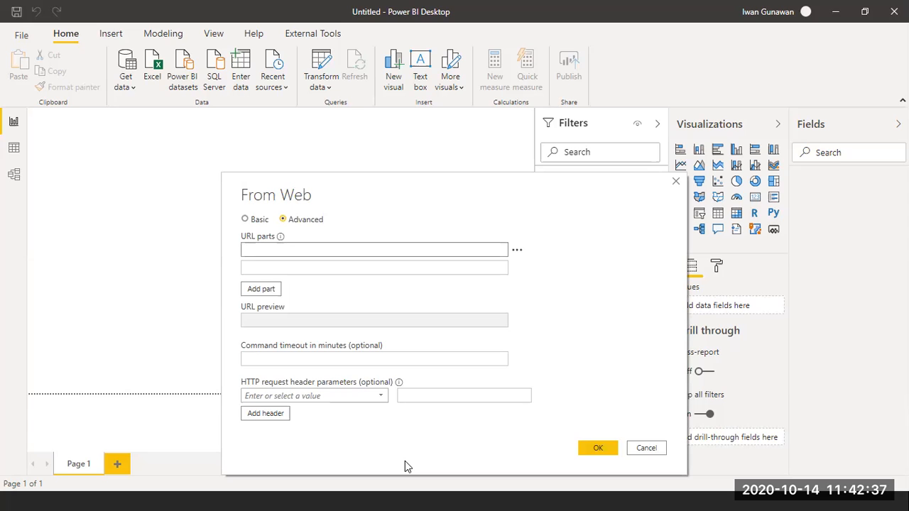
Copy the completed kf.kobotoolbox.org submissions URL from the Word document into the first URL part of the Power BI web connection.
key("alt+Tab")
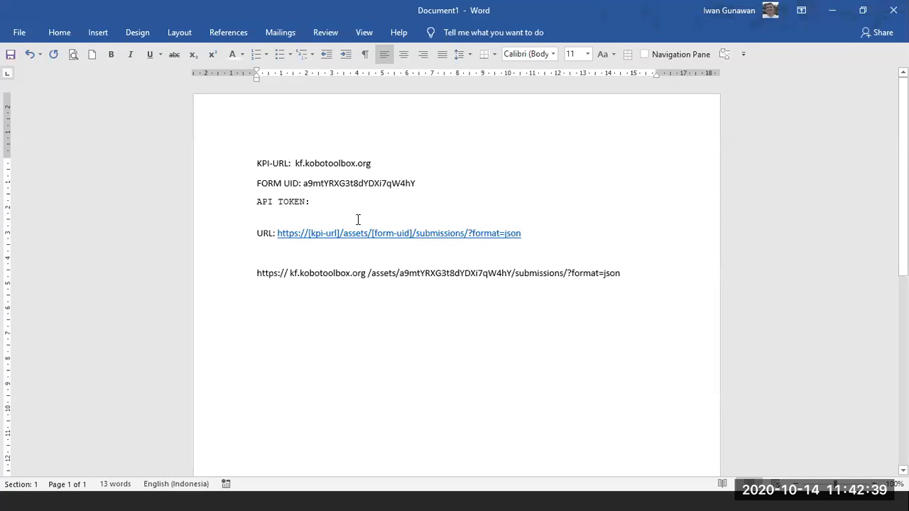
left_click_drag(258, 275, 620, 280)
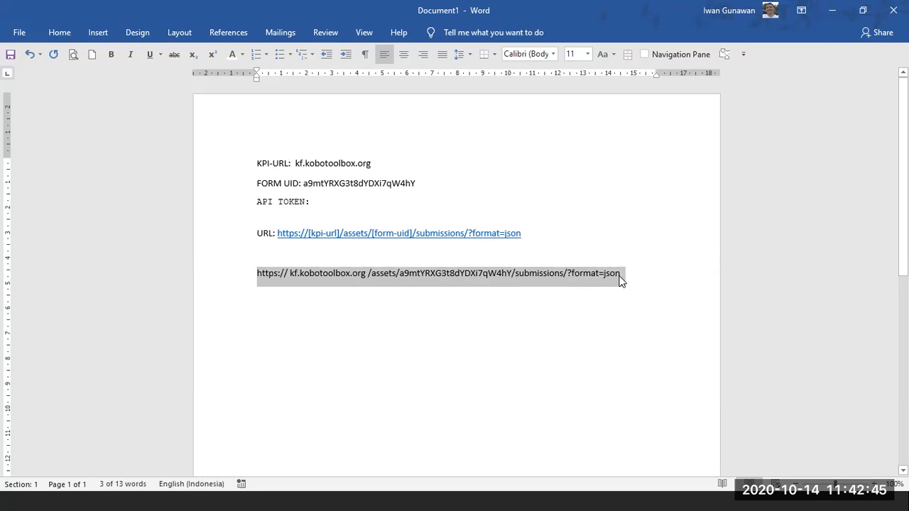
key("ctrl+c")
key("alt+Tab")
left_click(378, 252)
key("ctrl+v")
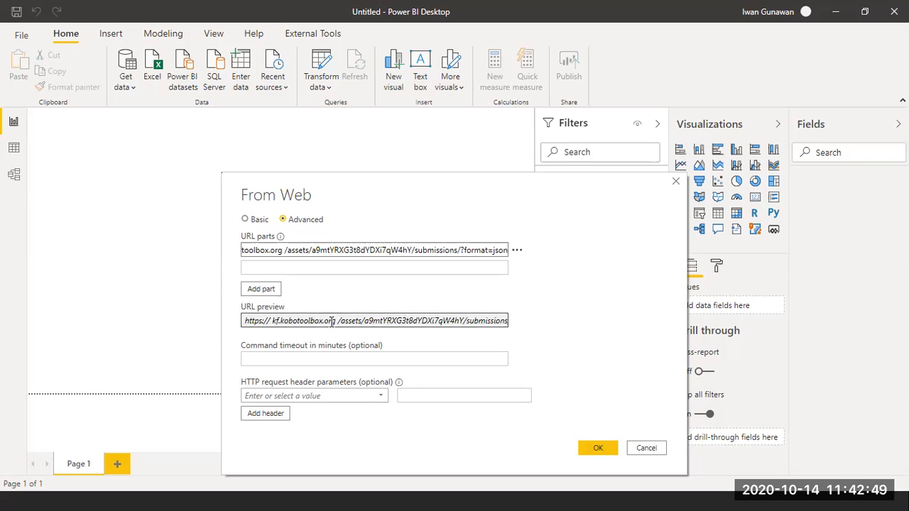
Add an Authorization request header whose value is the word Token followed by the API token.
left_click(278, 396)
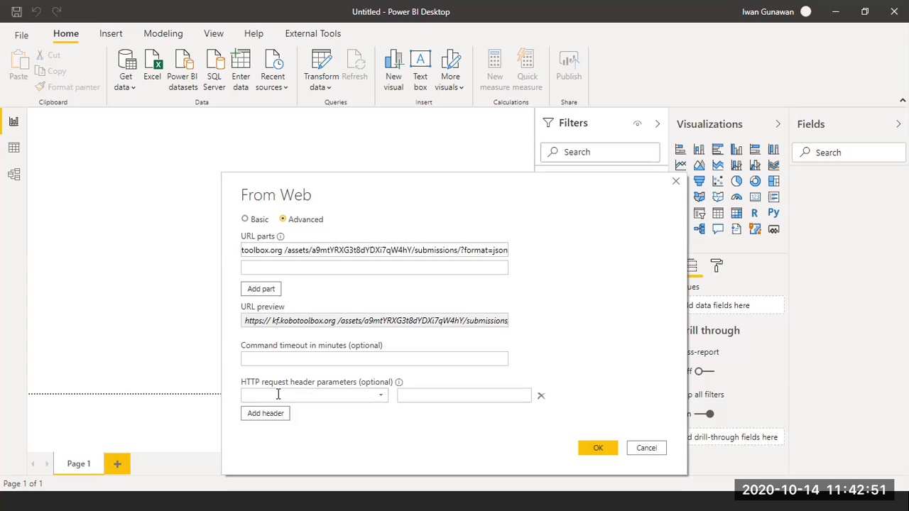
type("Authorization")
key("Tab")
type("Token")
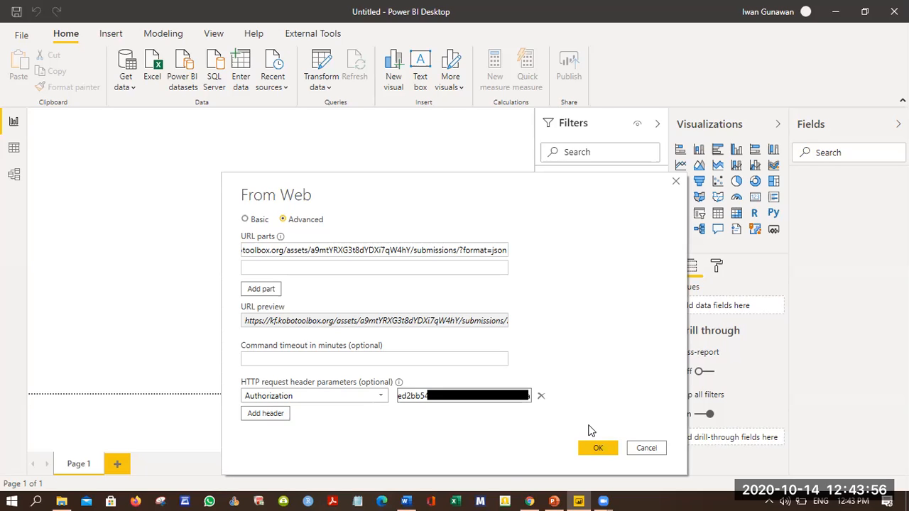
Switch to KoBoToolbox in Chrome and let anyone view the Data Suhu Tubuh form and its submissions.
left_click(528, 500)
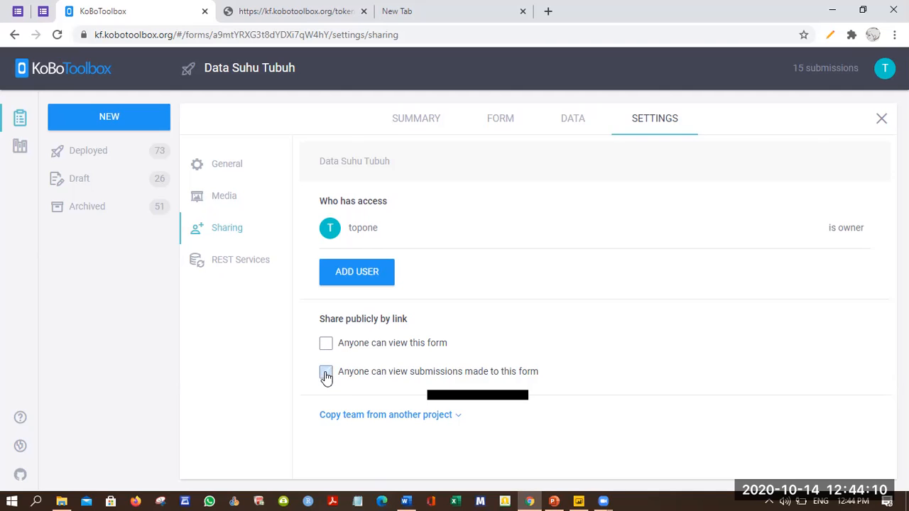
left_click(325, 346)
left_click(325, 373)
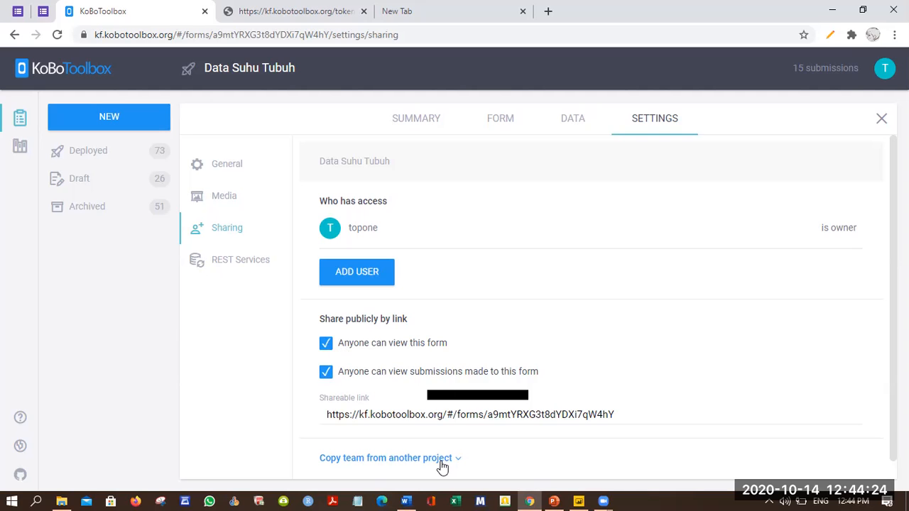
Switch back to Power BI Desktop and confirm the web connection to load the submissions.
left_click(579, 501)
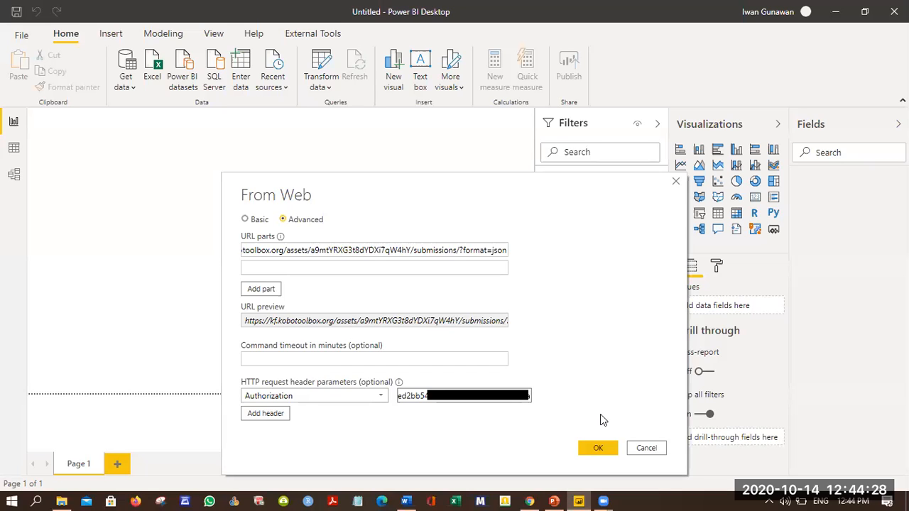
left_click(596, 448)
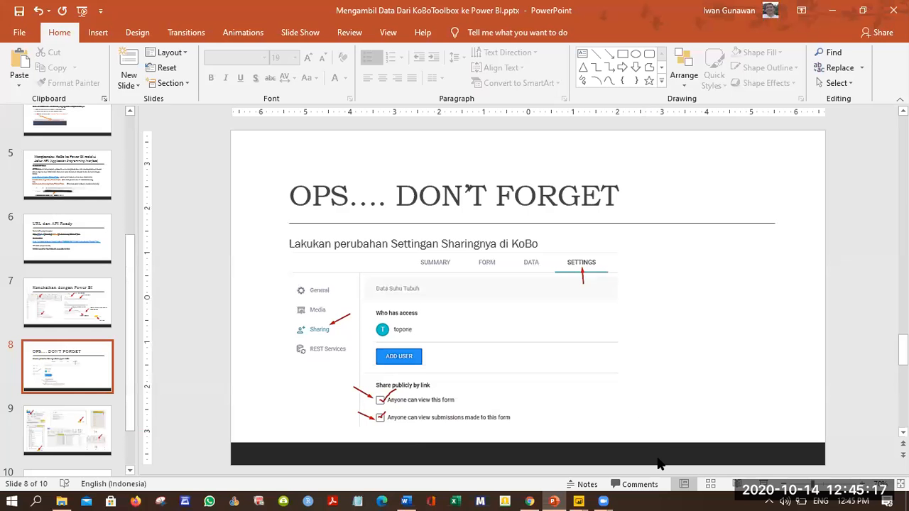
Present the PowerPoint slide on KoBo sharing settings and advance to the slide on converting and expanding the data.
left_click(763, 484)
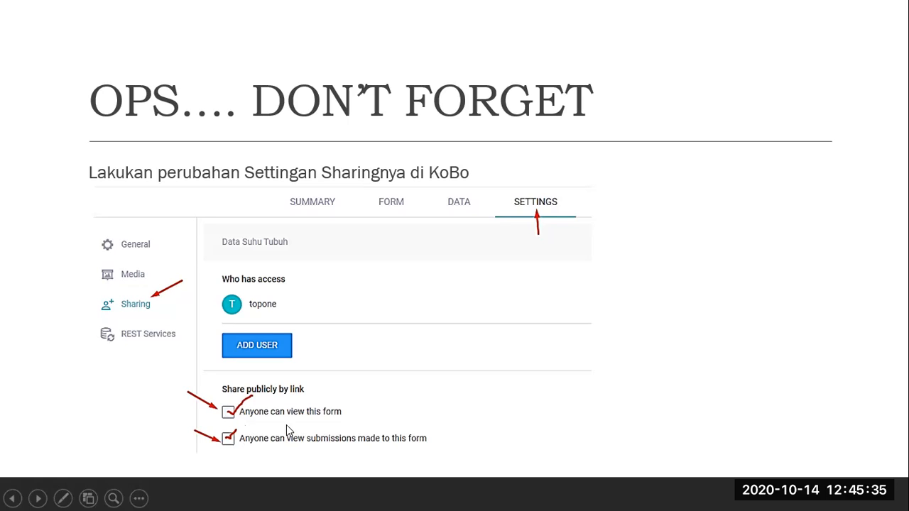
left_click(511, 359)
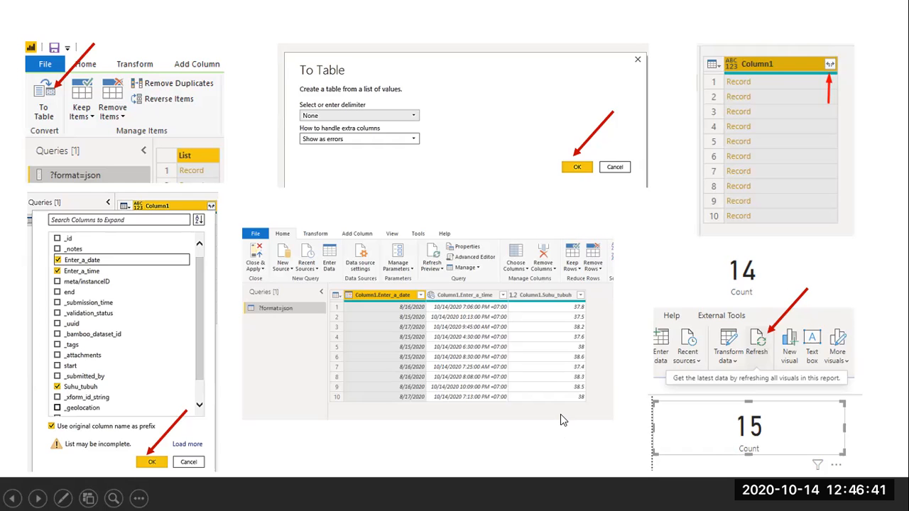
Switch to Power Query Editor and convert the record list to a table with no delimiter and extra columns shown as errors.
key("alt+Tab")
key("alt+Tab")
key("alt+Tab")
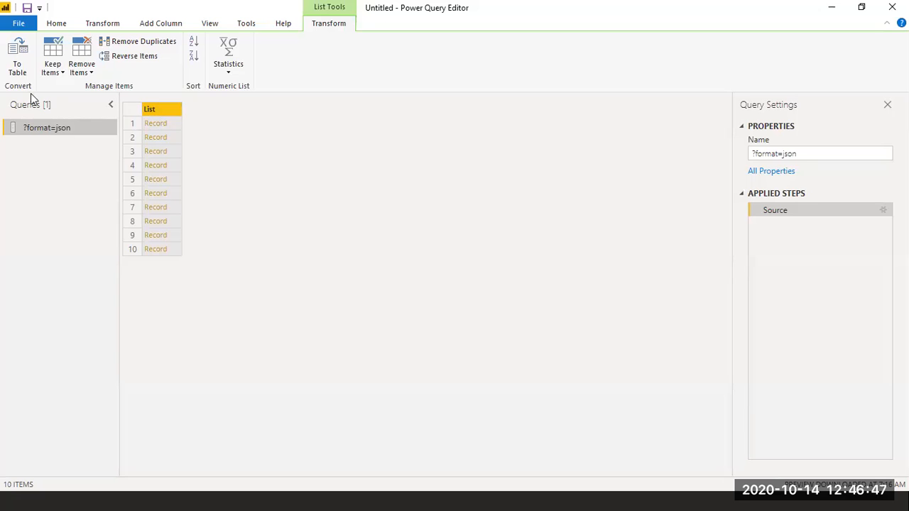
left_click(20, 62)
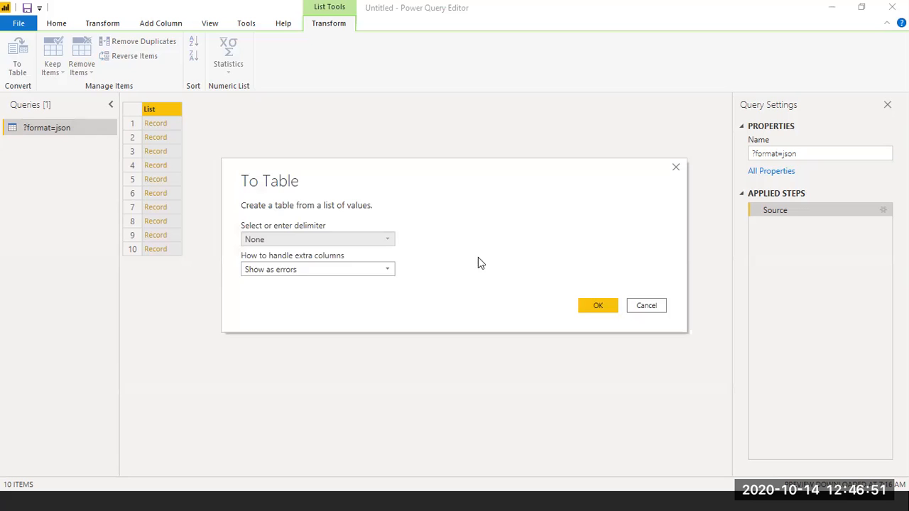
left_click(590, 305)
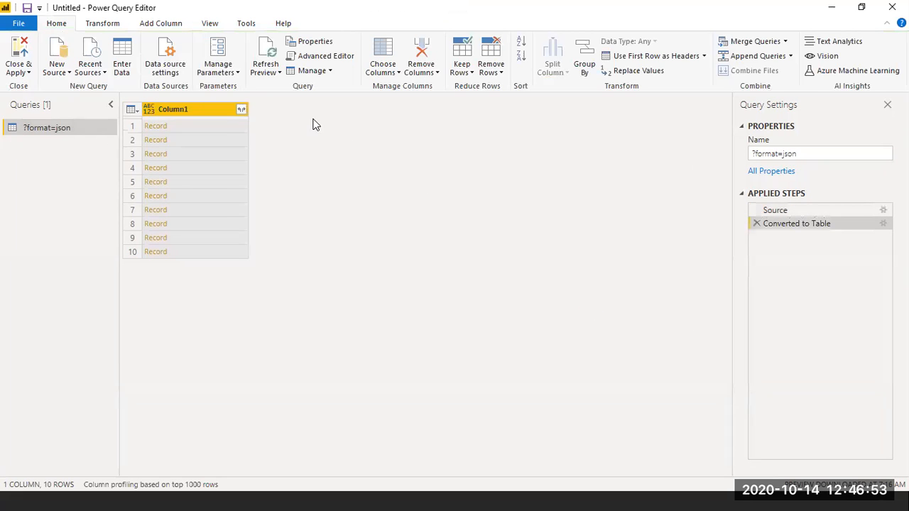
Expand Column1 into only the Enter_a_date, Enter_a_time and Suhu_tubuh fields, keeping the original column name as prefix.
left_click(242, 111)
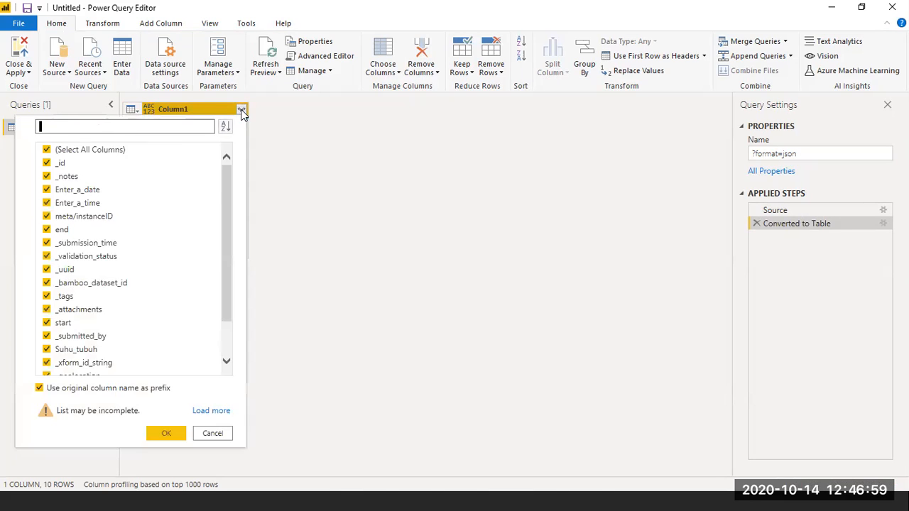
left_click(47, 151)
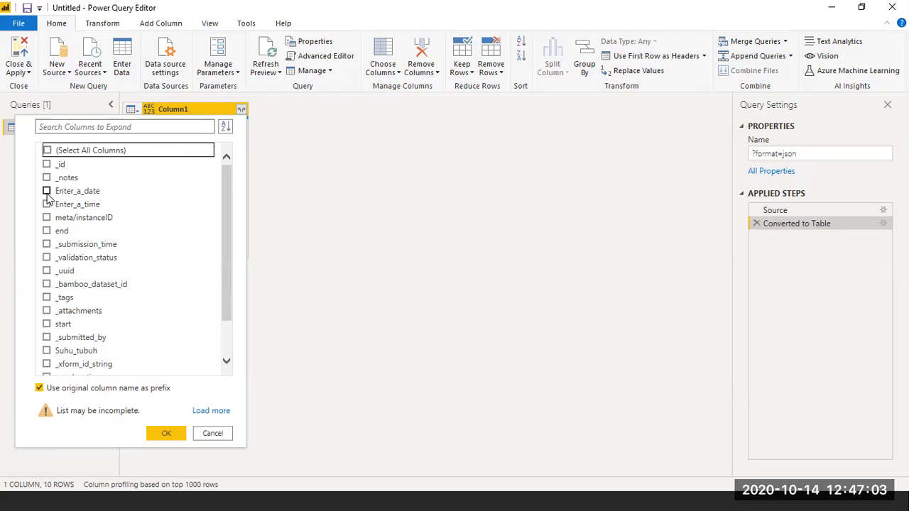
left_click(47, 192)
left_click(46, 205)
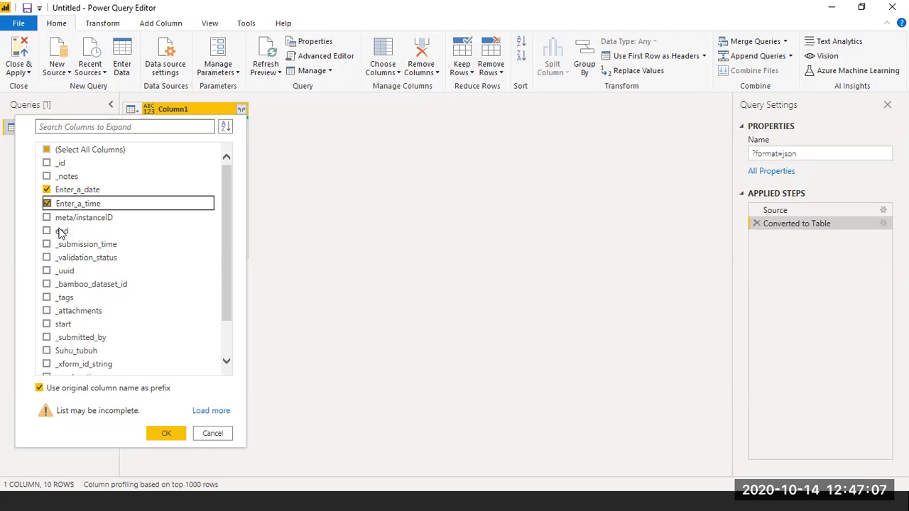
left_click(47, 350)
scroll(106, 338, "down", 2)
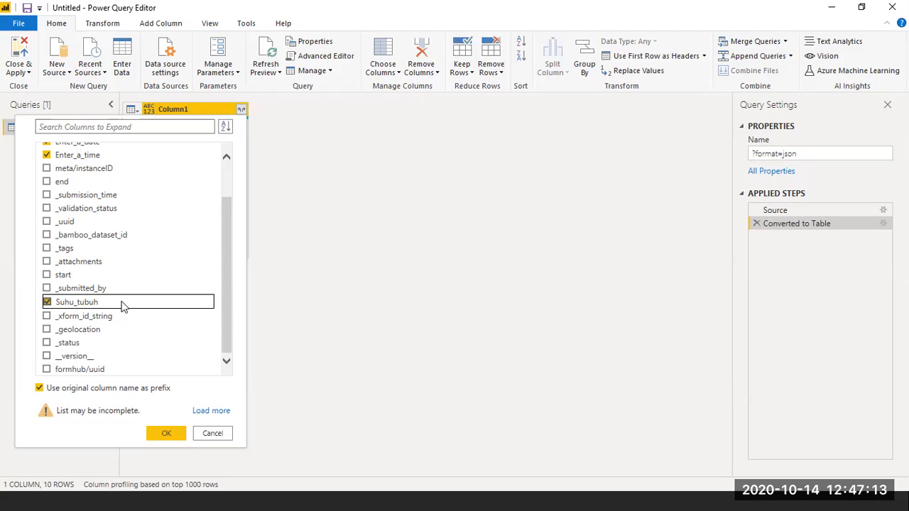
scroll(121, 306, "up", 2)
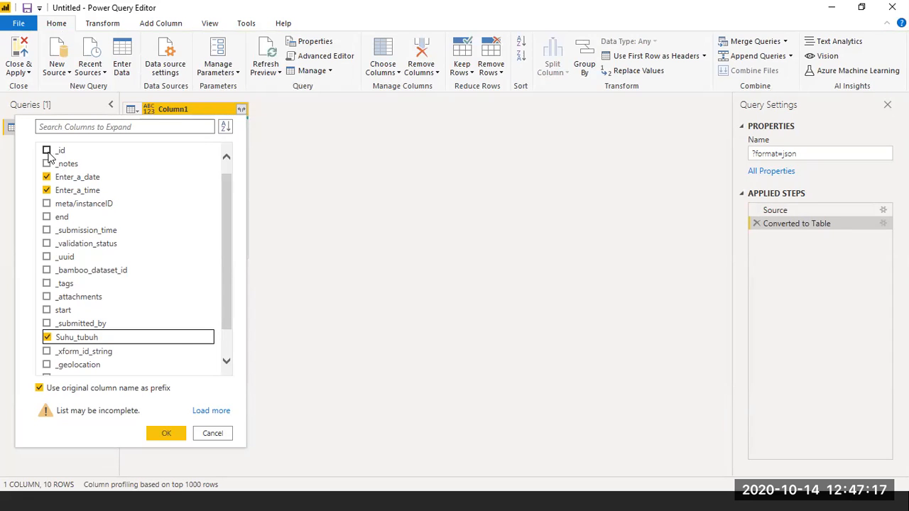
left_click(170, 432)
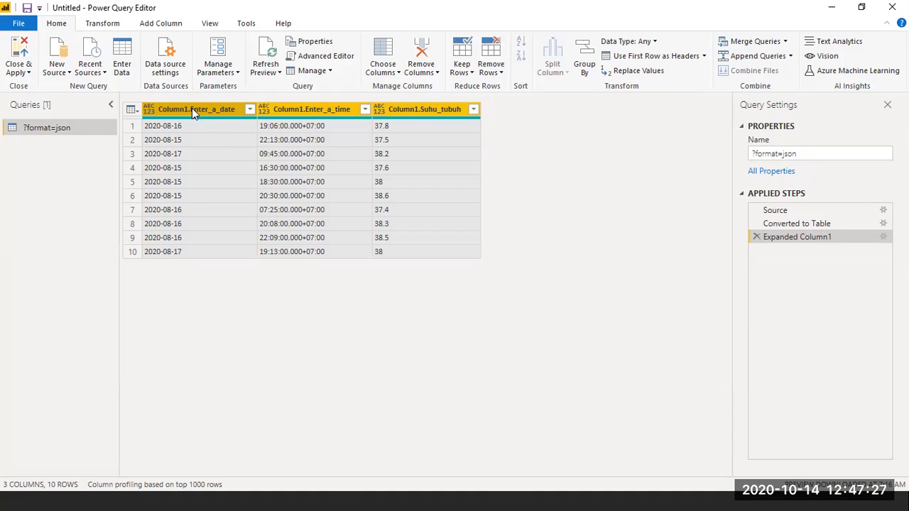
Set the data types to Date for Enter_a_date, Date/Time/Timezone for Enter_a_time and Decimal Number for Suhu_tubuh.
left_click(148, 109)
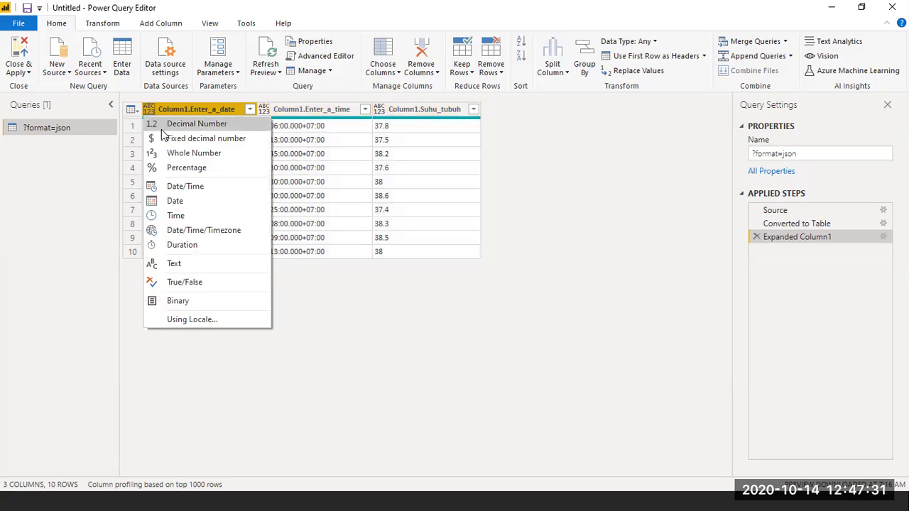
left_click(174, 201)
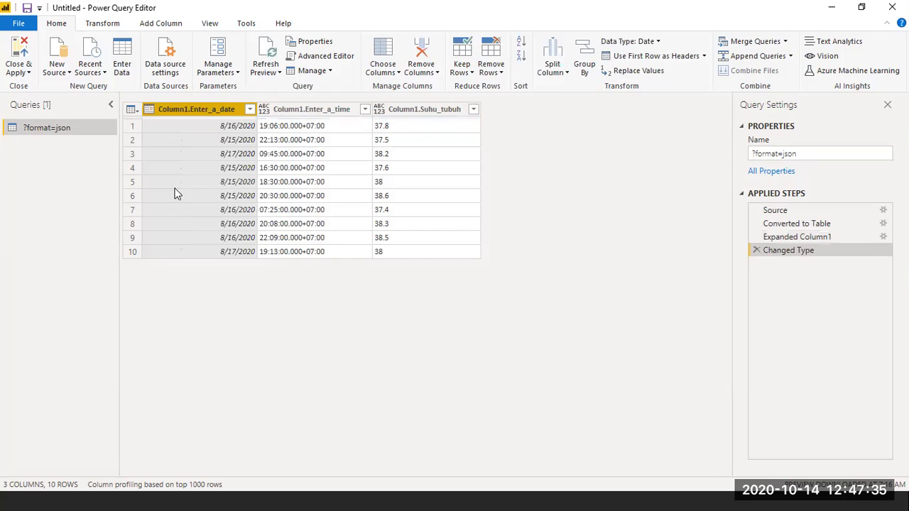
left_click(263, 109)
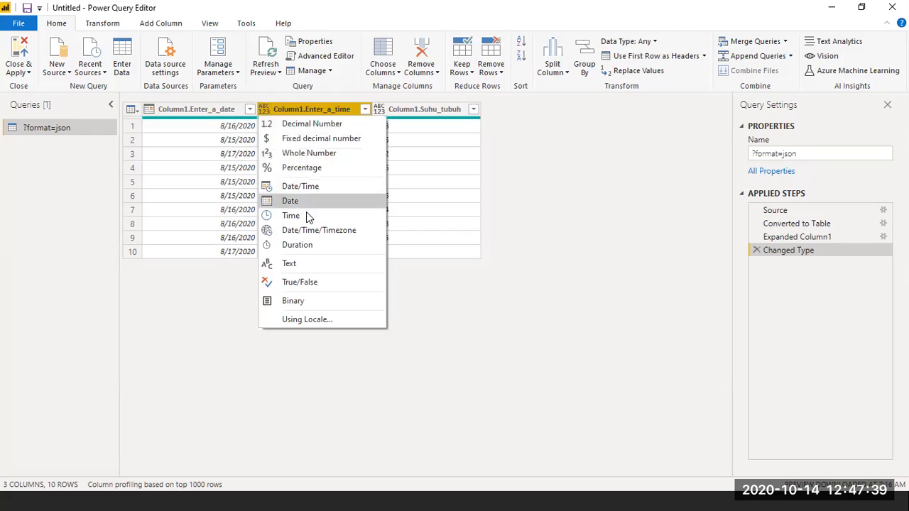
left_click(307, 229)
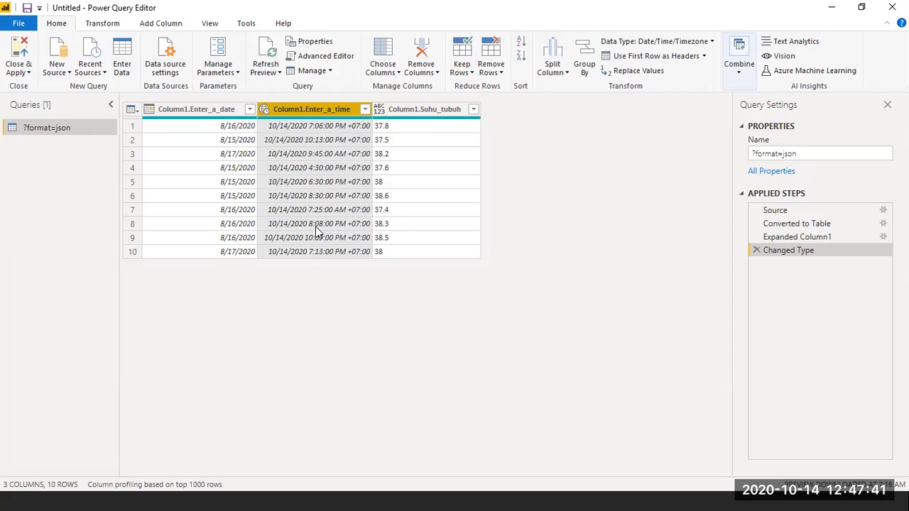
left_click(381, 110)
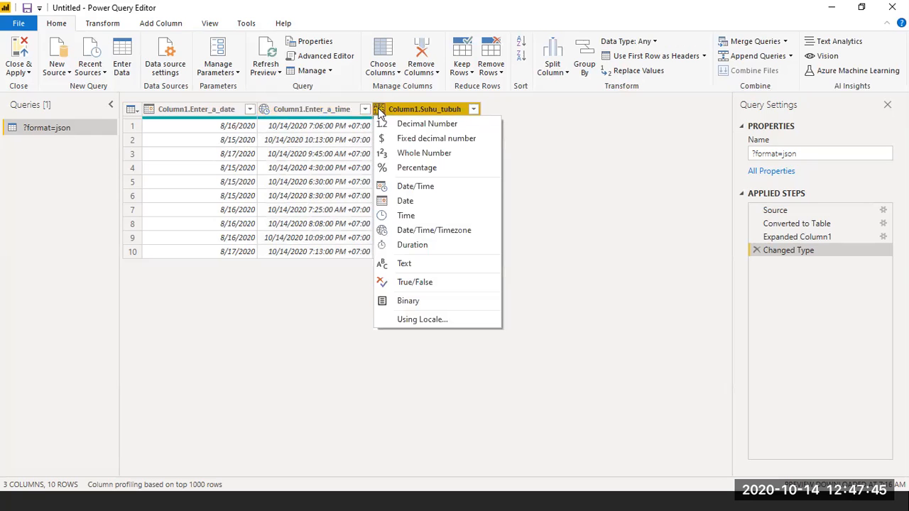
left_click(431, 126)
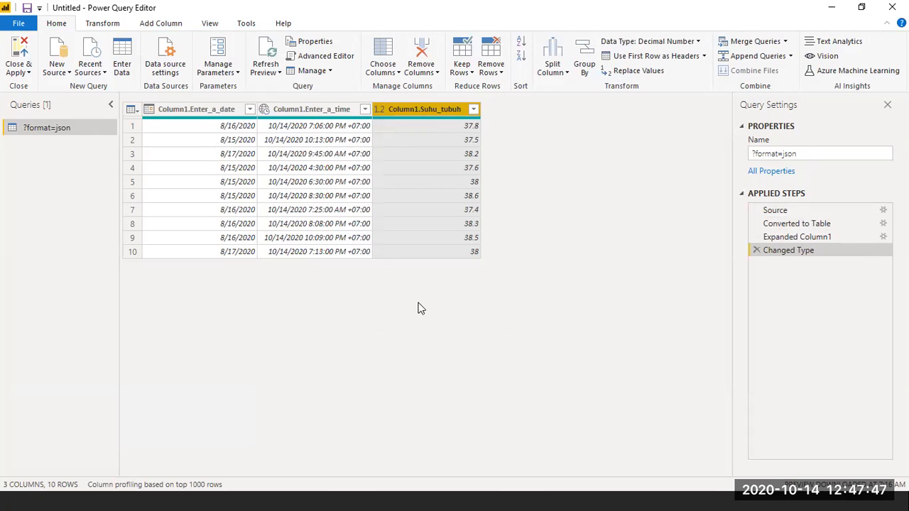
Rename the date column as Tanggal and the time column as Waktu.
double_click(204, 110)
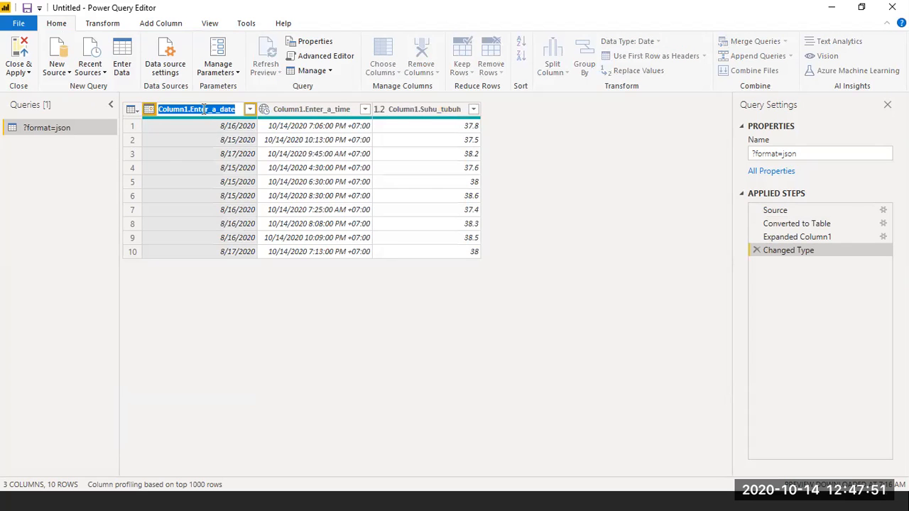
type("Da")
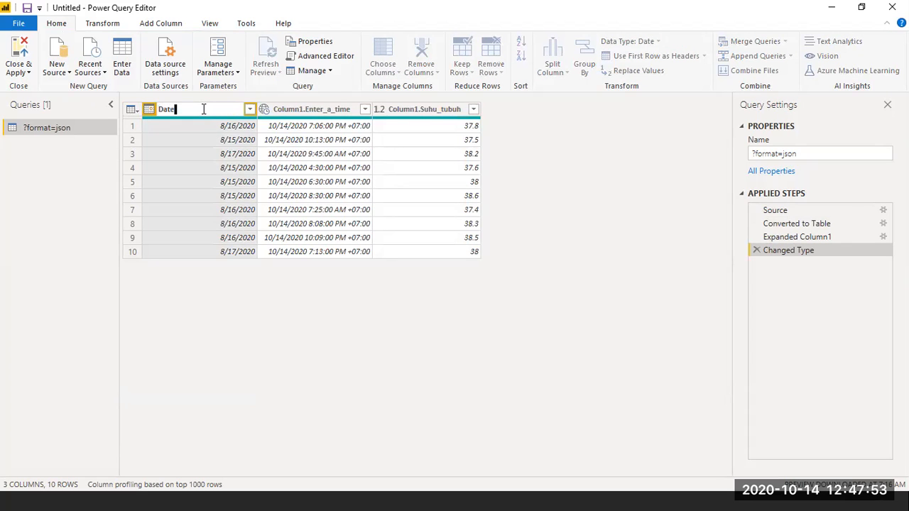
key("BackSpace")
key("BackSpace")
key("BackSpace")
key("BackSpace")
type("Tanggal")
double_click(283, 108)
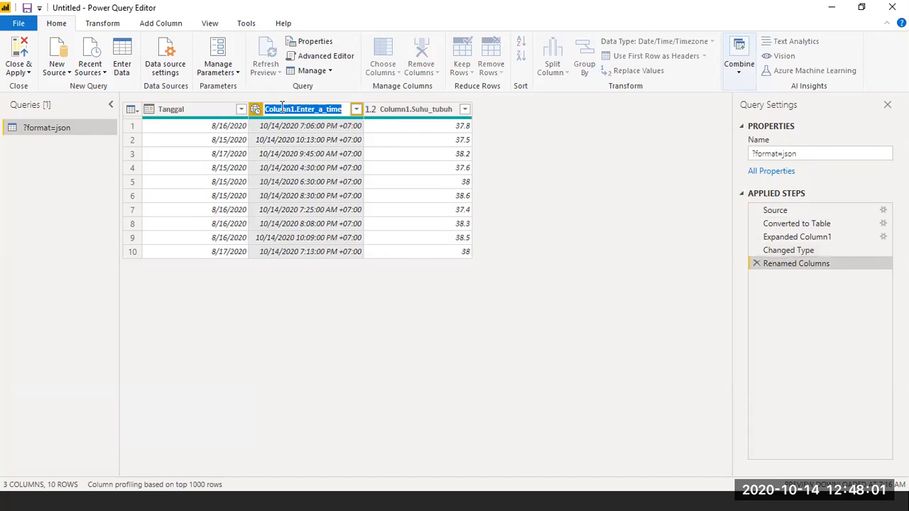
type("Waktu")
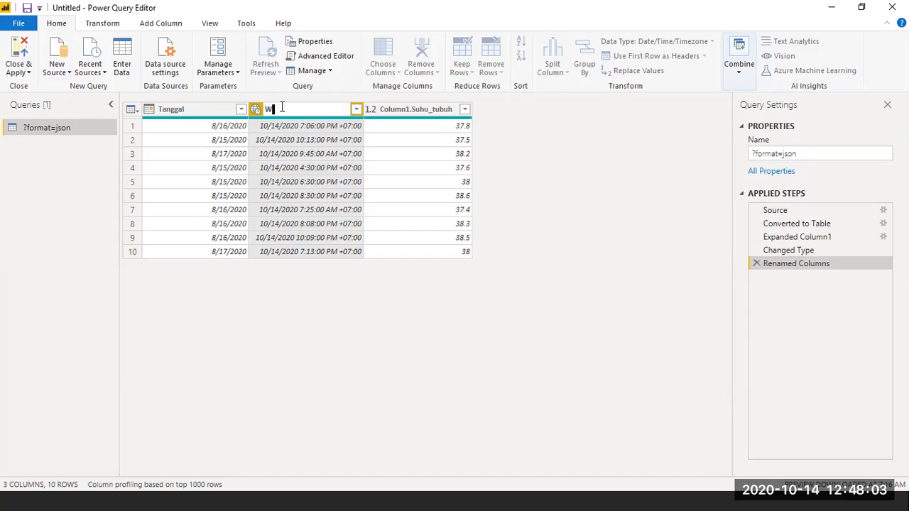
Rename the body temperature column as Suhu tubuh, dropping the Column1 prefix and the underscore.
double_click(418, 108)
left_click_drag(417, 109, 397, 113)
key("BackSpace")
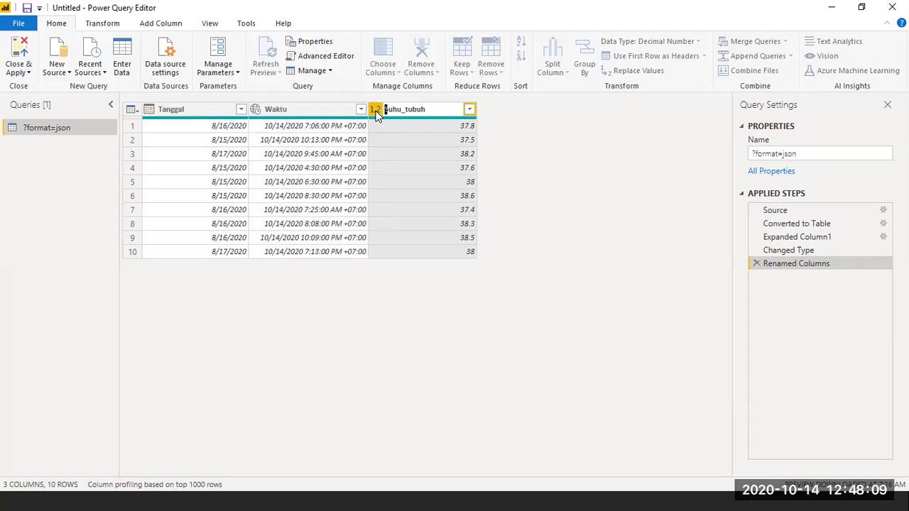
key("Right")
key("Right")
key("Right")
key("Delete")
key("Return")
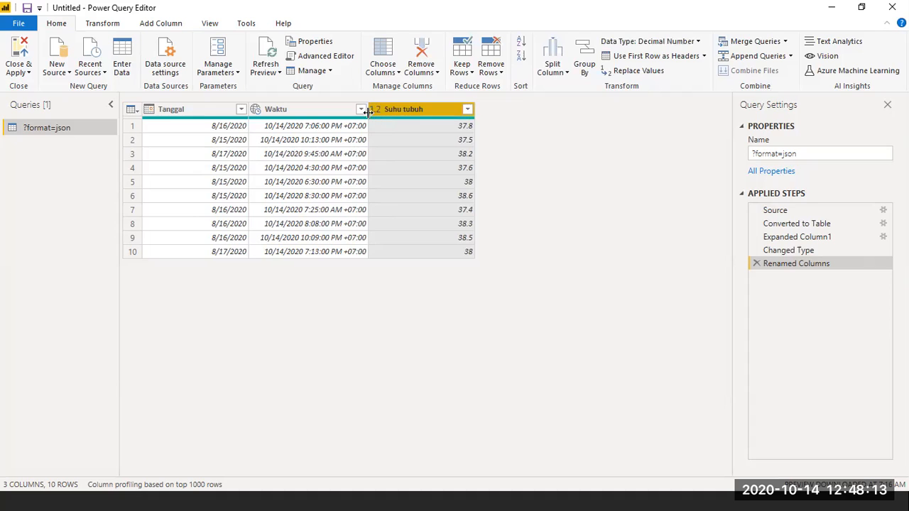
Replace the query name with Data Suhu.
double_click(777, 152)
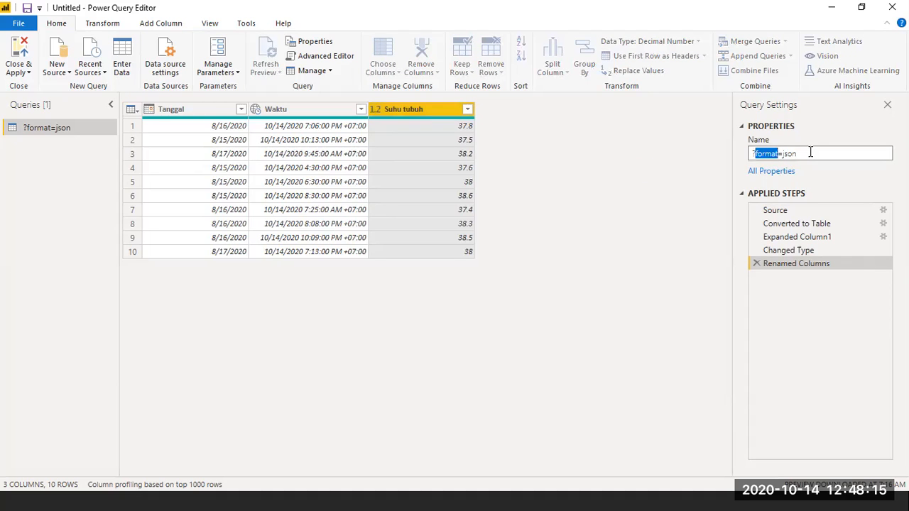
left_click_drag(782, 154, 742, 176)
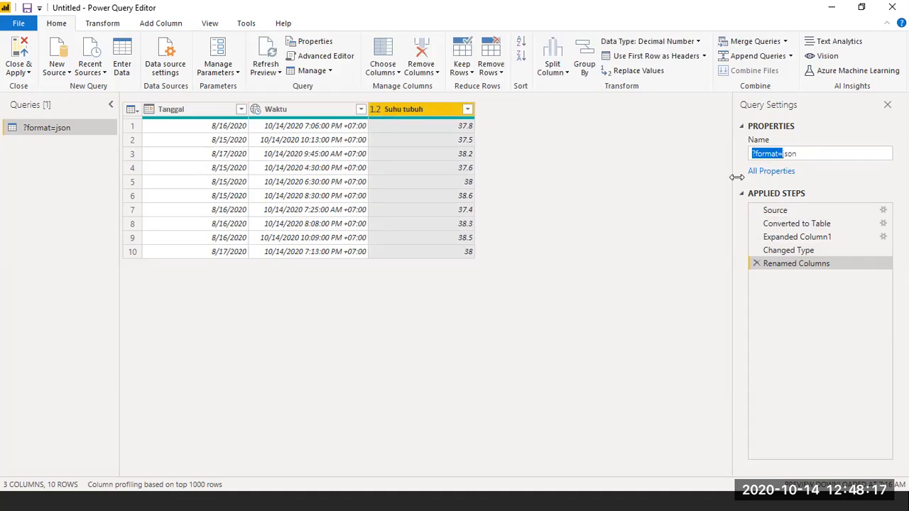
key("Delete")
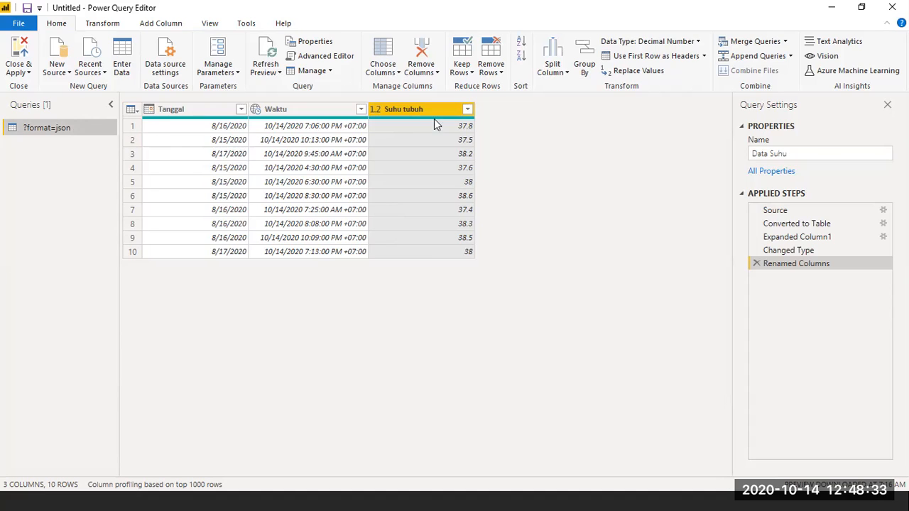
Commit the query name Data Suhu and close and apply the query to load it into the report.
left_click(806, 155)
key("Return")
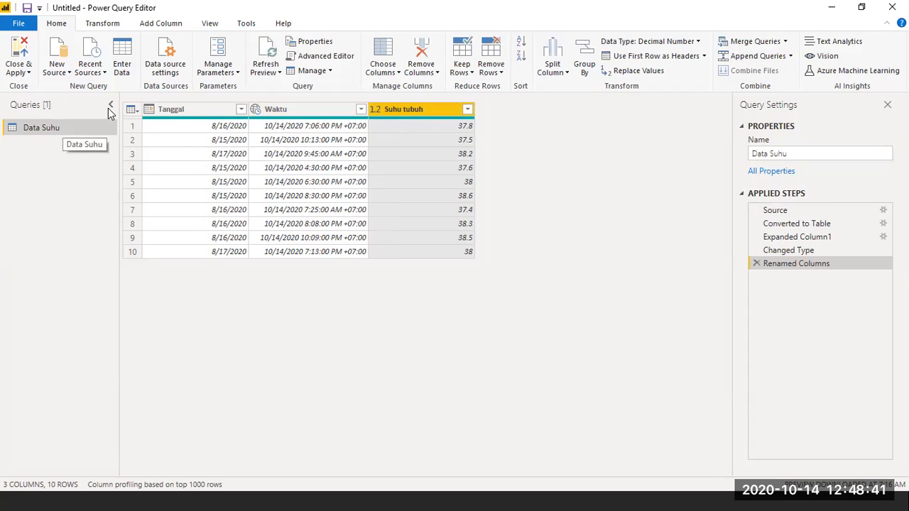
left_click(22, 72)
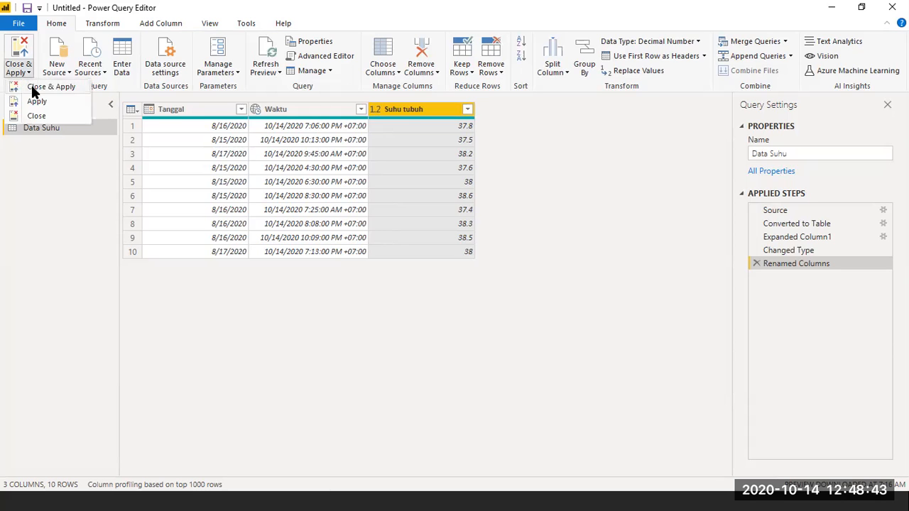
left_click(32, 88)
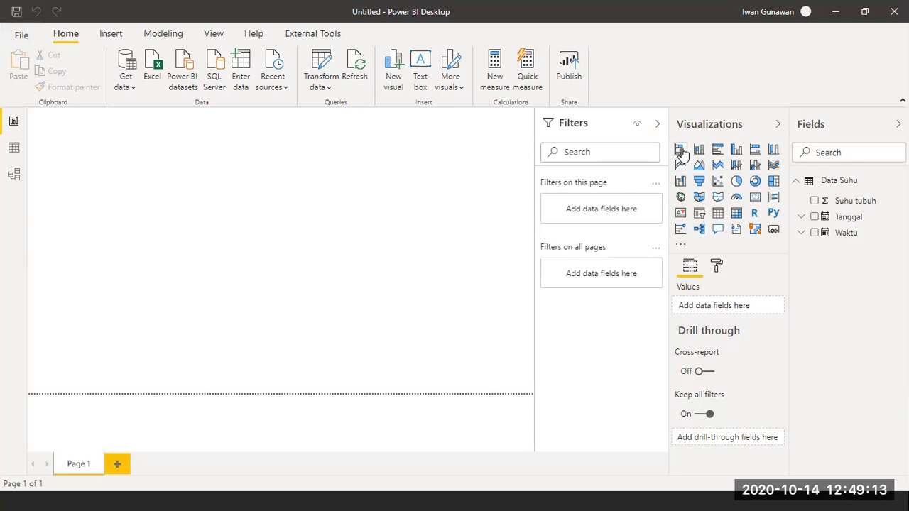
Insert a stacked bar chart with Tanggal on the axis, keeping only the Day level of the date hierarchy.
left_click(680, 151)
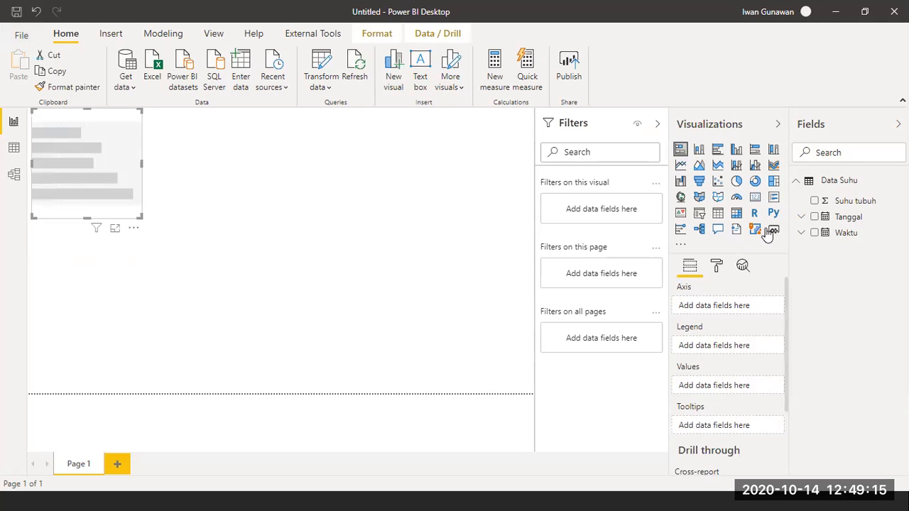
left_click(814, 217)
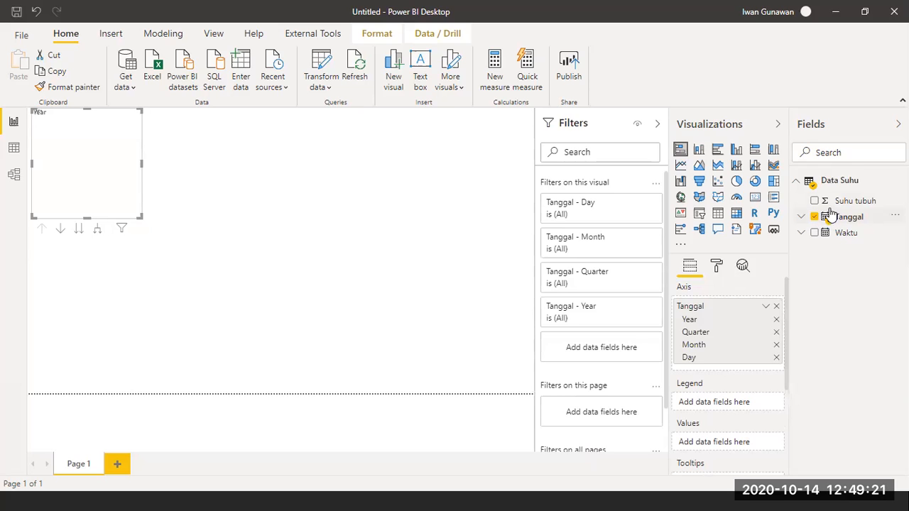
left_click(827, 204)
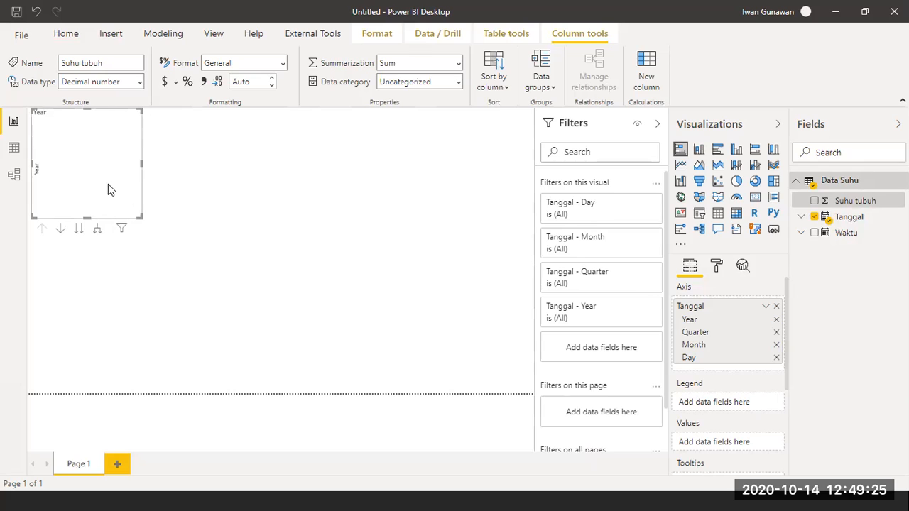
left_click(776, 345)
left_click(776, 332)
left_click(777, 320)
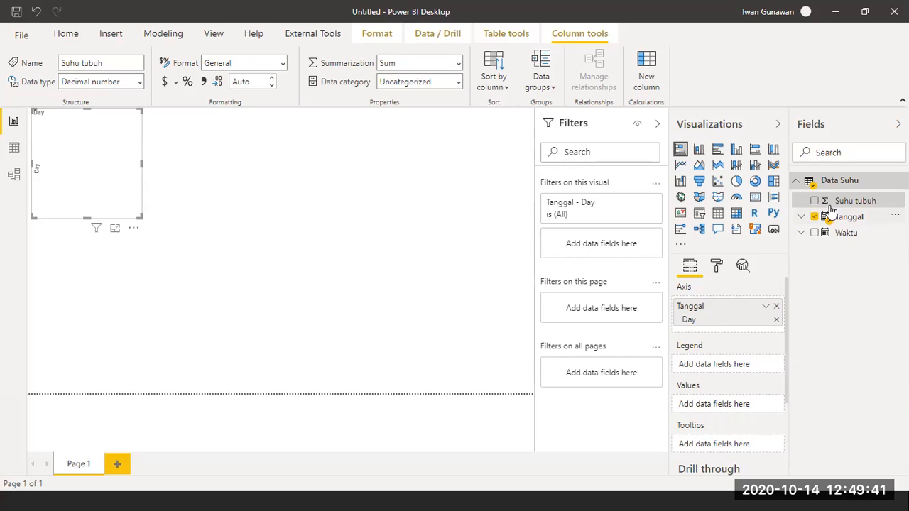
Add Suhu tubuh to the bar chart's values and aggregate it as Average.
left_click_drag(835, 203, 713, 405)
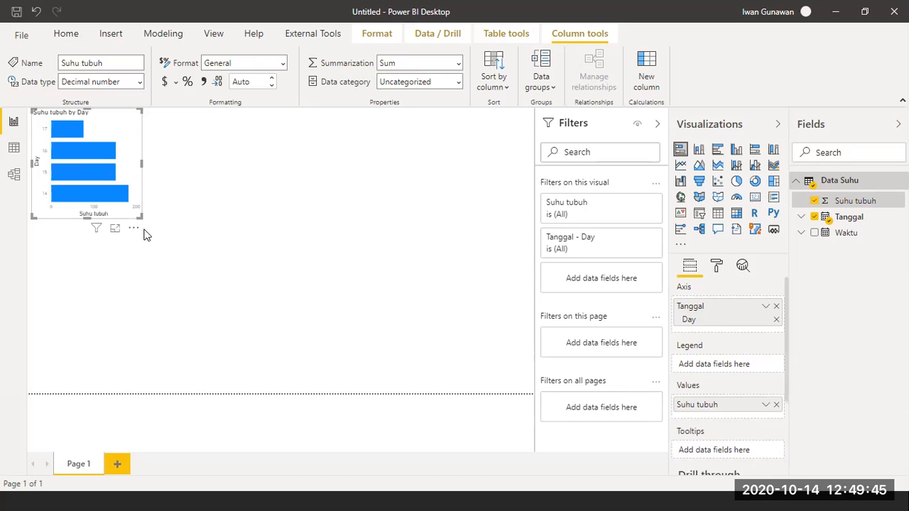
left_click(766, 405)
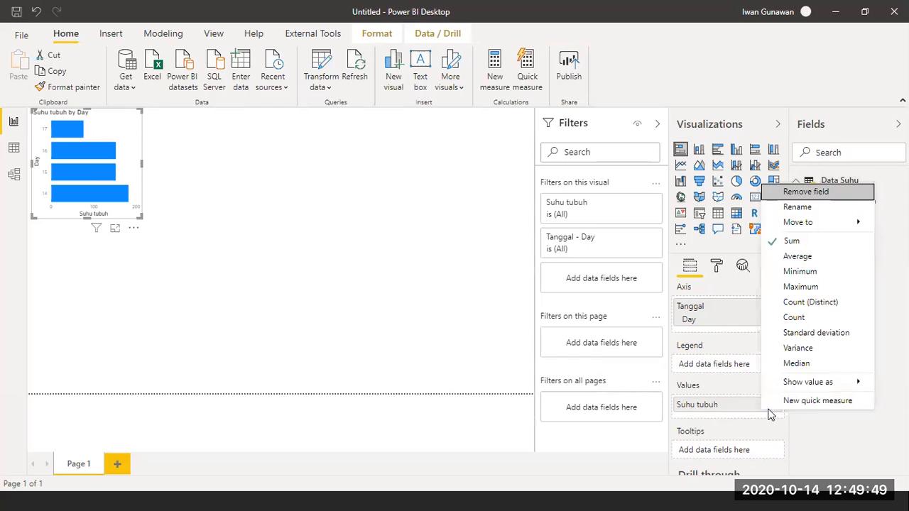
left_click(823, 256)
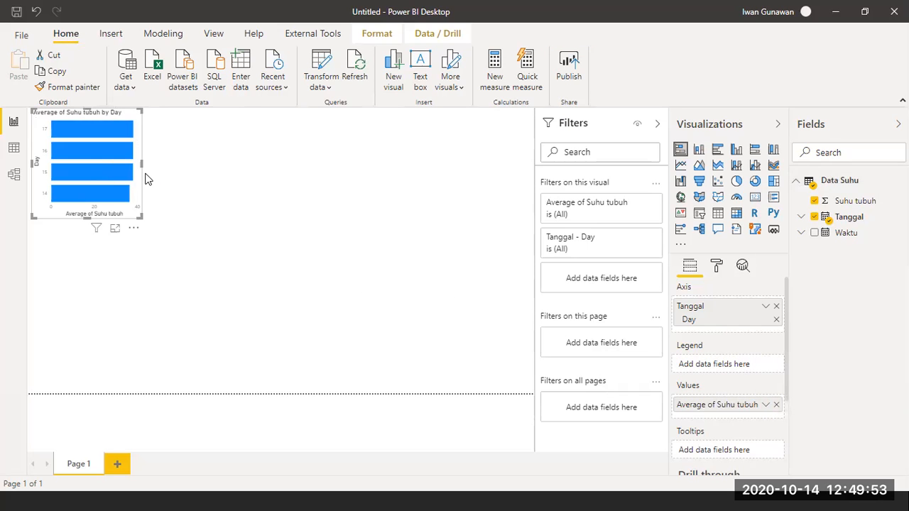
Convert the chart to a stacked column chart and enlarge it to fill most of the page's height.
left_click_drag(142, 169, 398, 176)
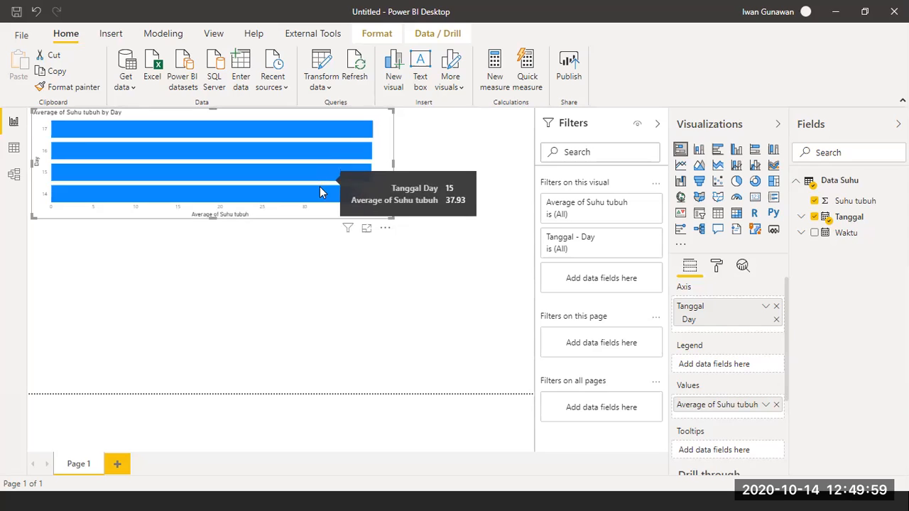
left_click(735, 151)
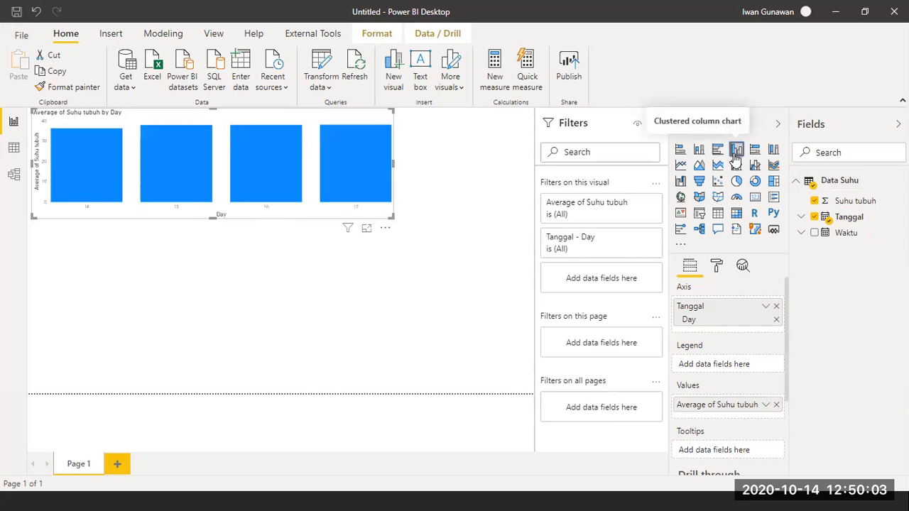
left_click(699, 149)
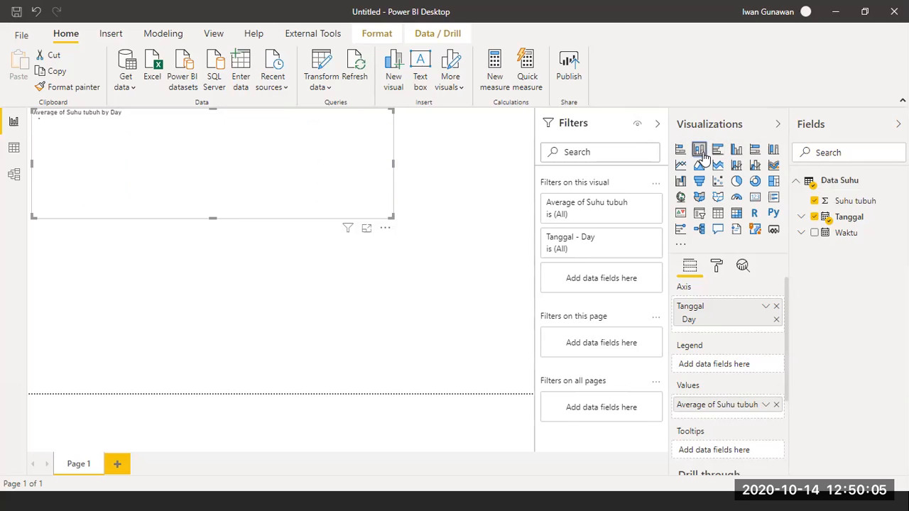
left_click_drag(213, 217, 223, 380)
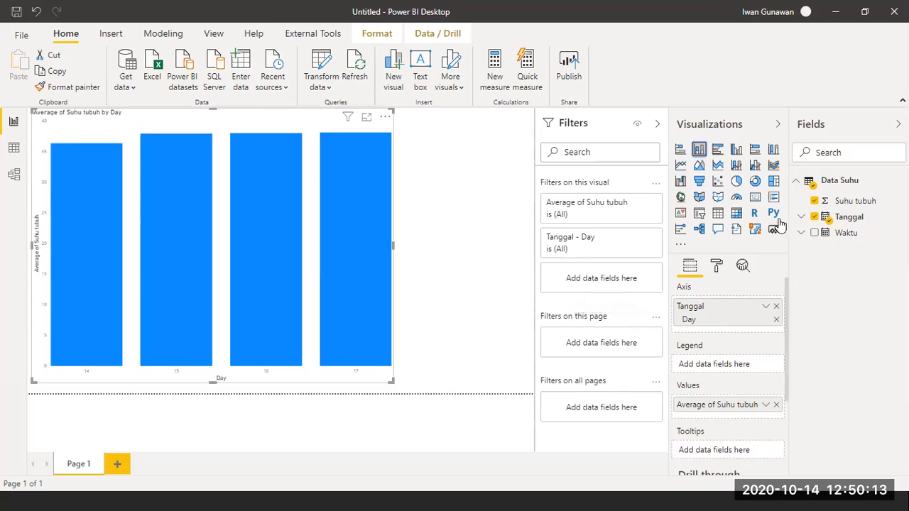
Try Suhu tubuh as the column chart's legend, remove it, and turn on the chart's data labels.
left_click_drag(857, 203, 734, 367)
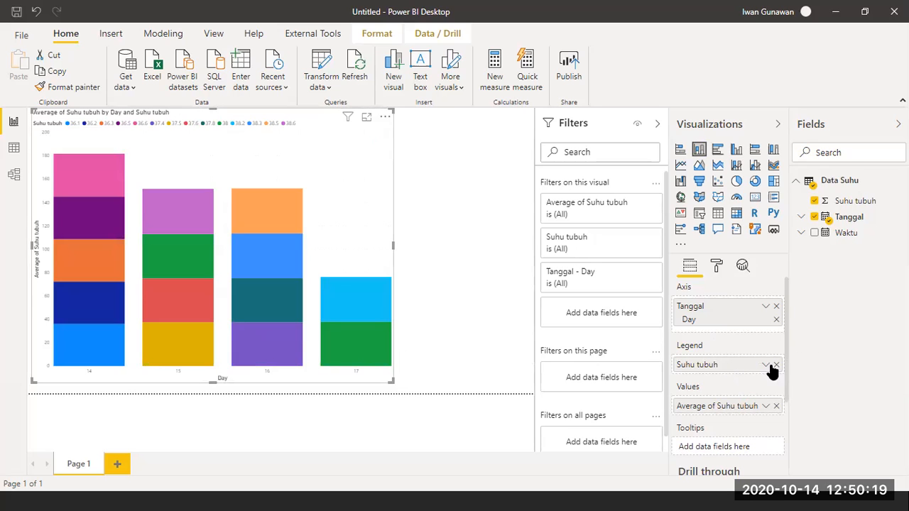
left_click(775, 364)
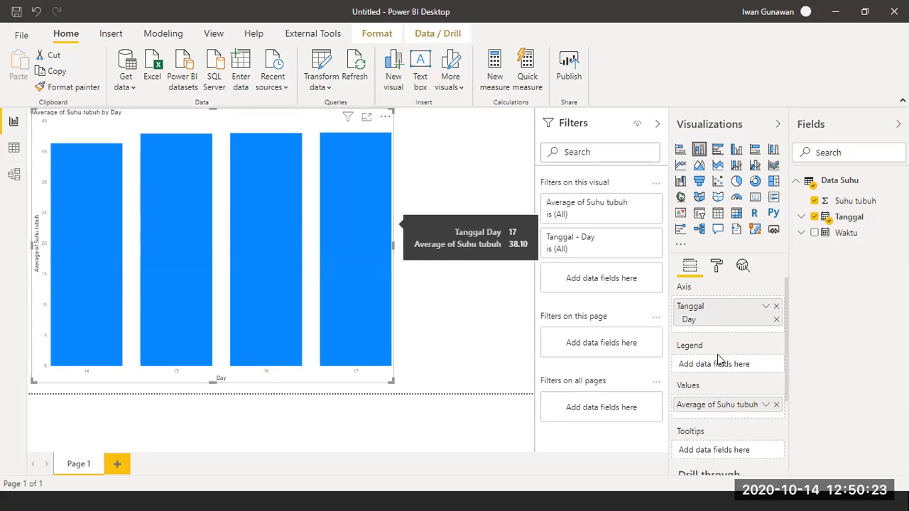
left_click(716, 265)
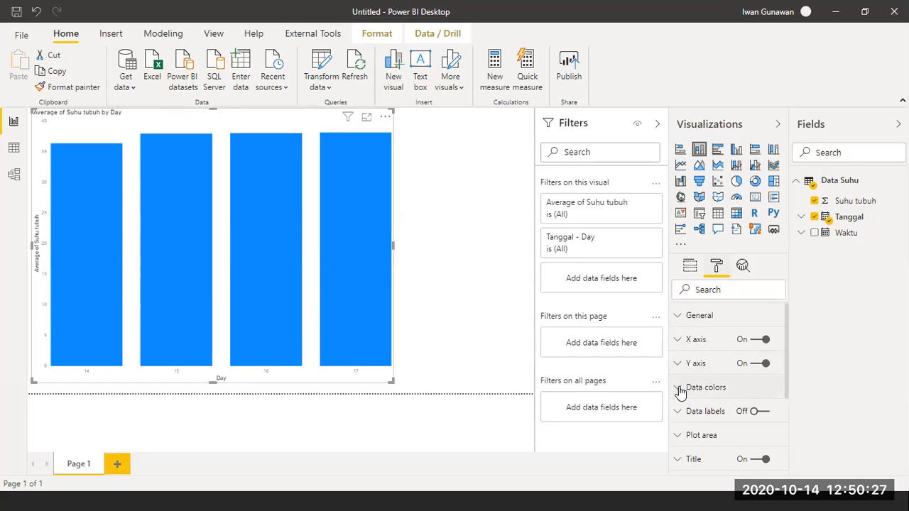
left_click(763, 414)
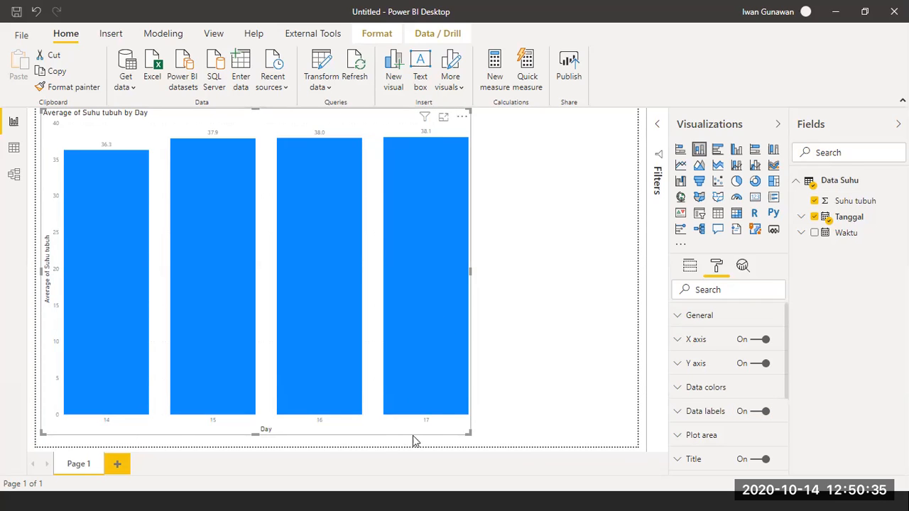
Check each day's average temperature on the chart and review the rows of the Data Suhu table.
mouse_move(435, 415)
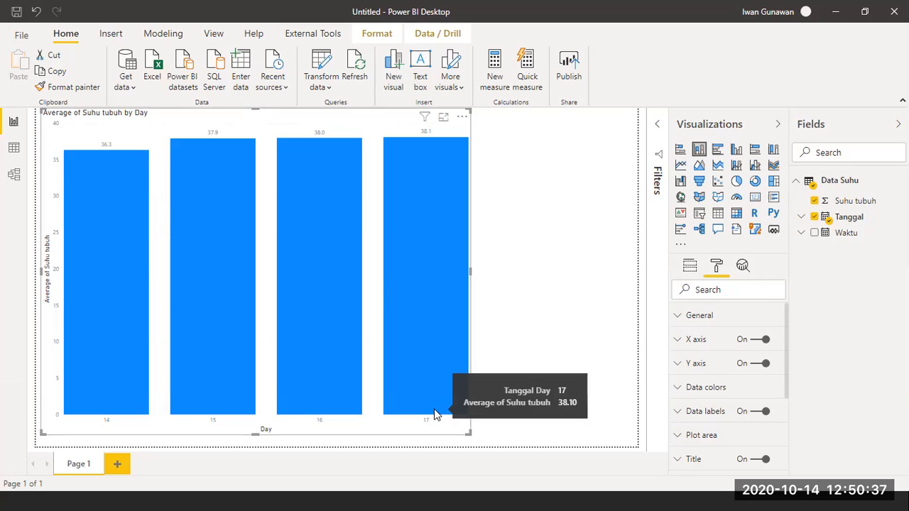
mouse_move(323, 397)
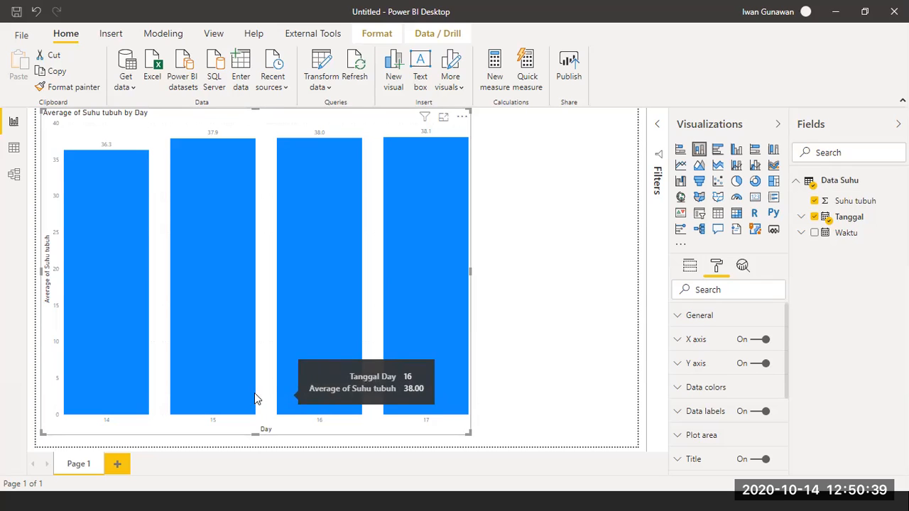
mouse_move(129, 391)
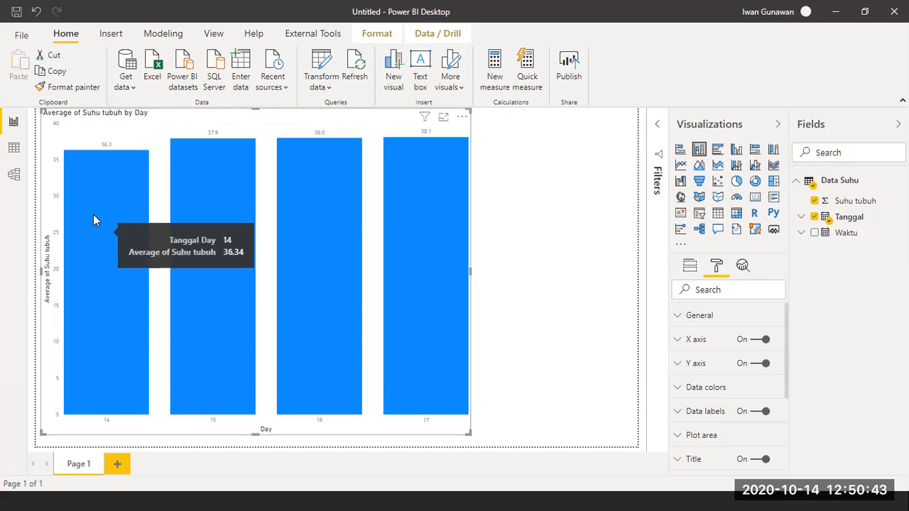
left_click(14, 147)
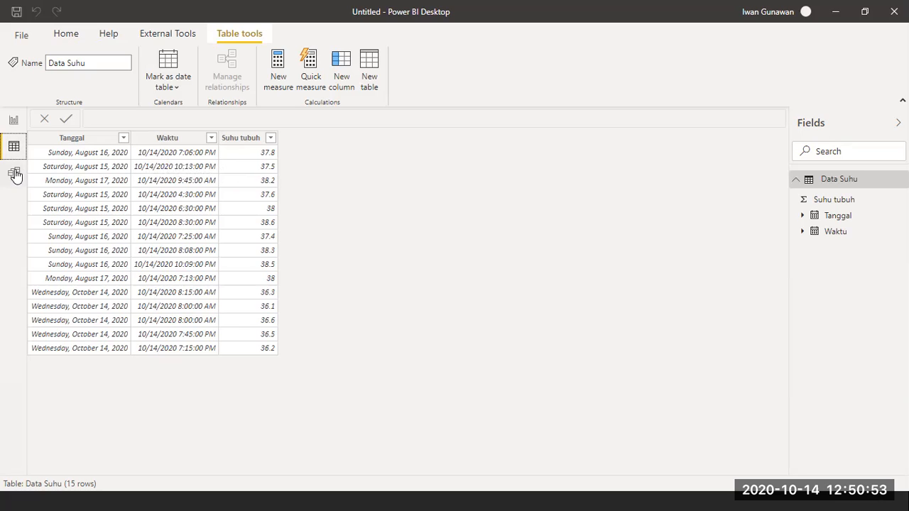
left_click(14, 120)
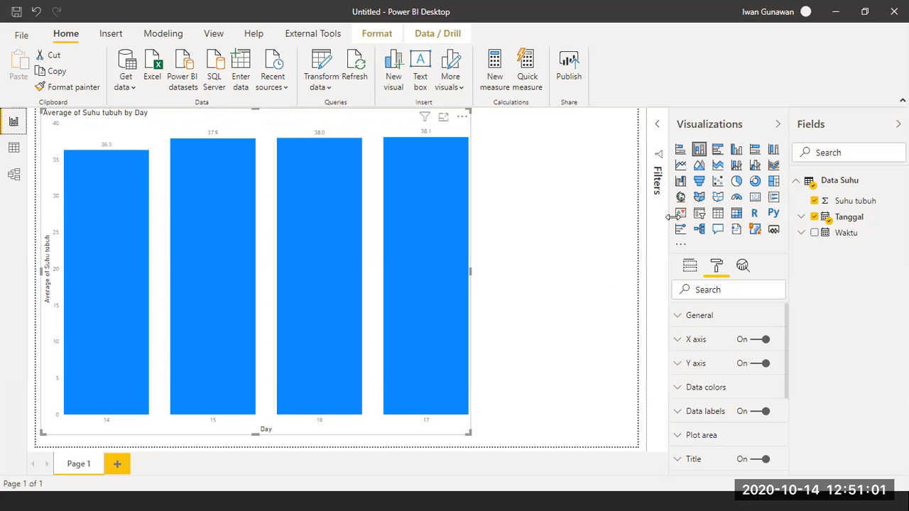
Narrow the column chart and insert a card beside it showing the Count of Waktu.
left_click_drag(472, 277, 314, 271)
left_click(499, 302)
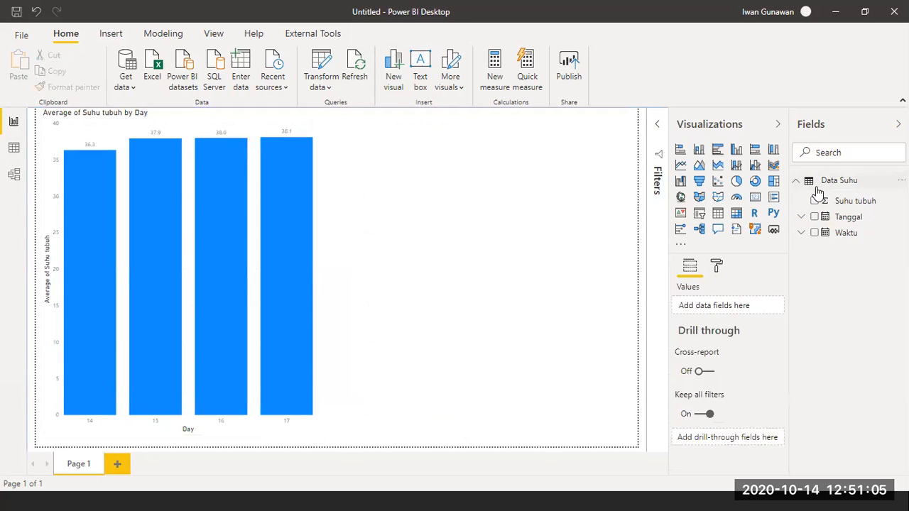
left_click(755, 197)
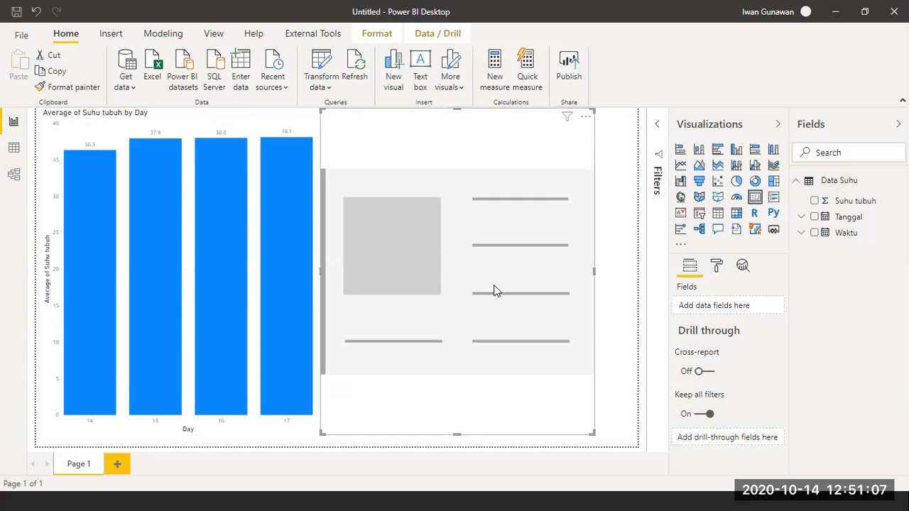
left_click(814, 234)
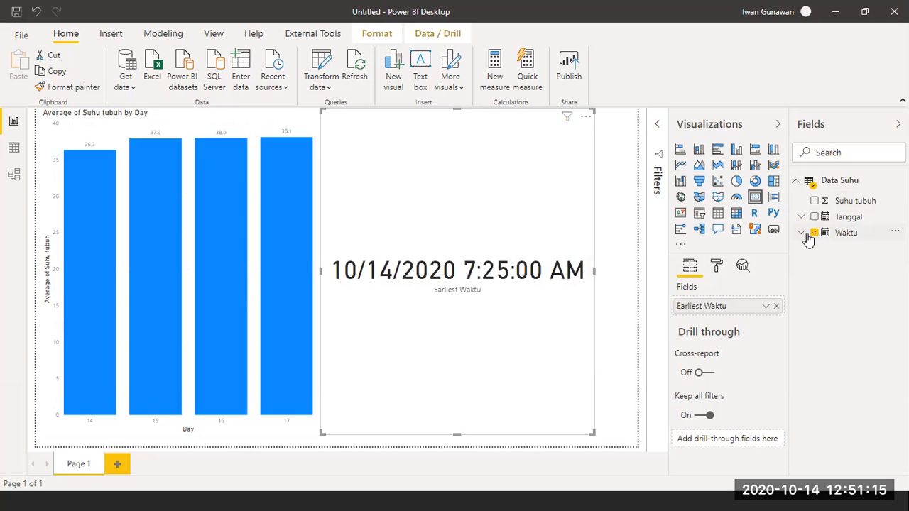
left_click(765, 306)
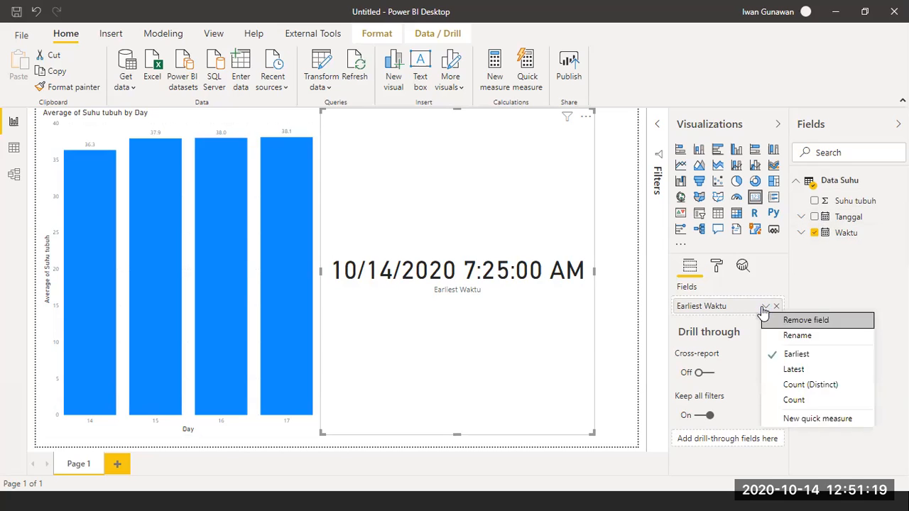
left_click(793, 404)
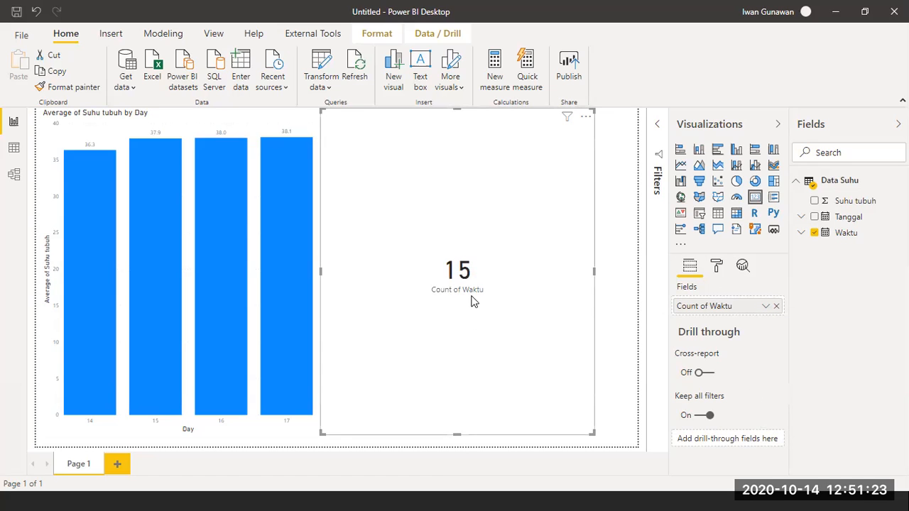
Rename the card's field as Count data.
double_click(718, 307)
left_click(713, 306)
left_click_drag(706, 305, 751, 317)
type("data")
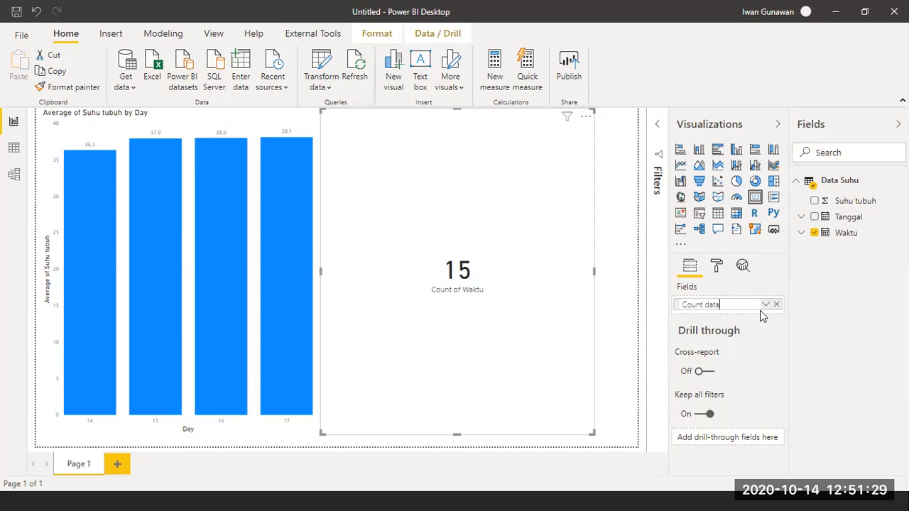
key("Return")
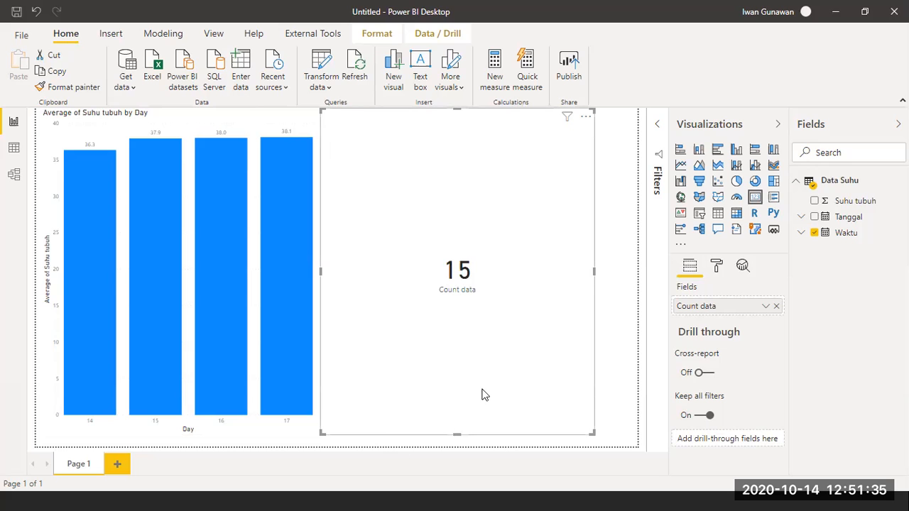
Switch to KoBoToolbox in Chrome and open the Data Suhu Tubuh form's online-offline data collection page.
key("alt+Tab")
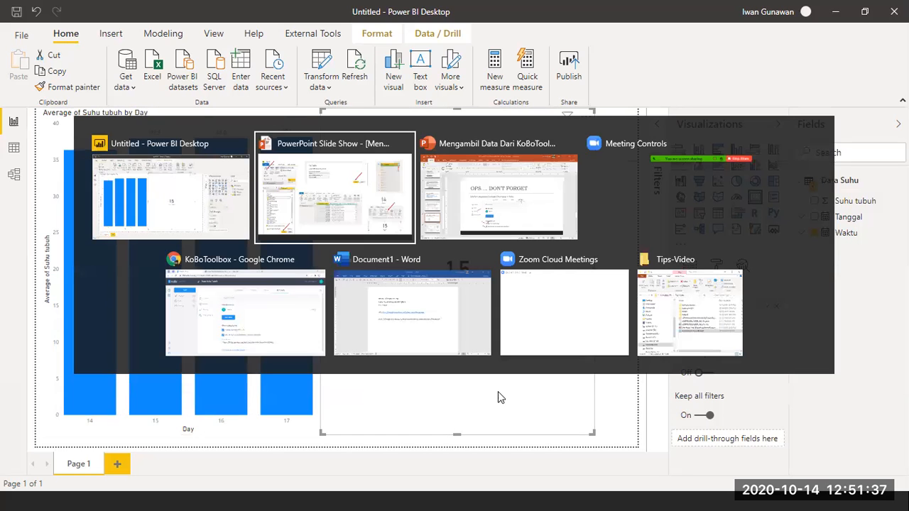
key("alt+Tab")
key("alt+Tab")
key("alt+Tab")
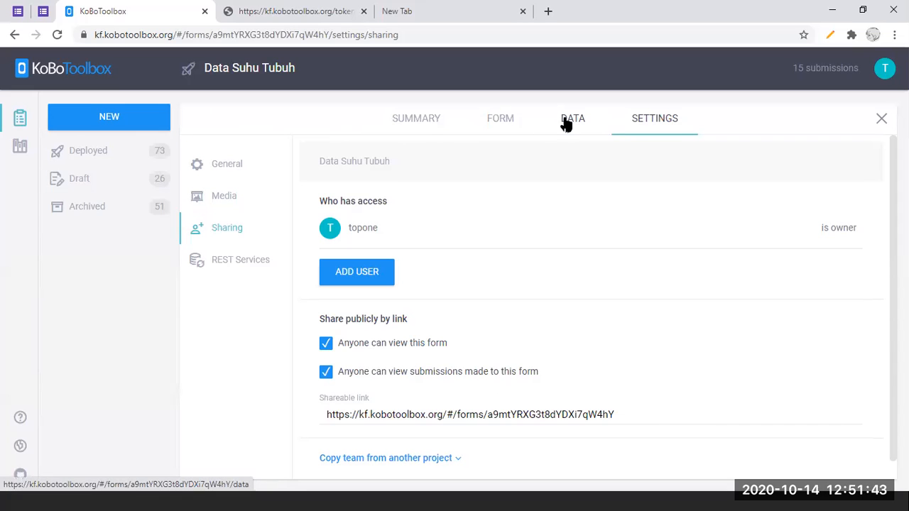
left_click(488, 122)
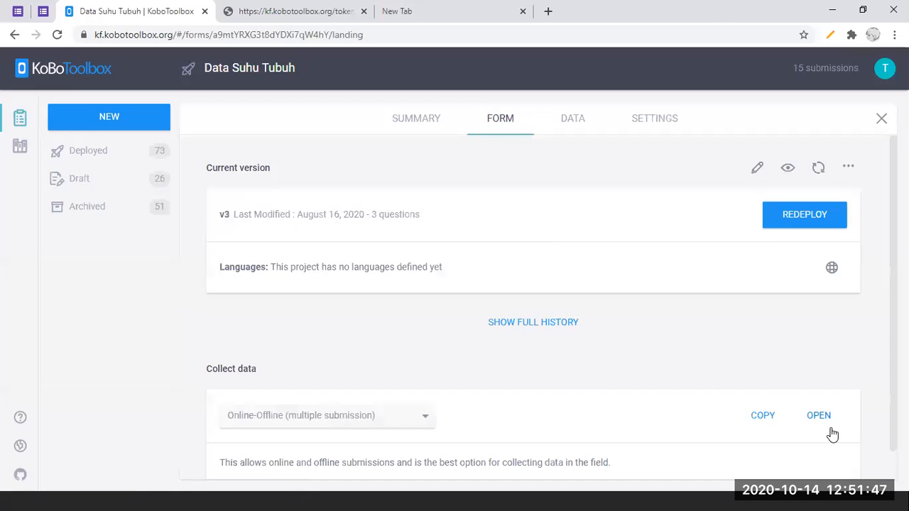
left_click(816, 415)
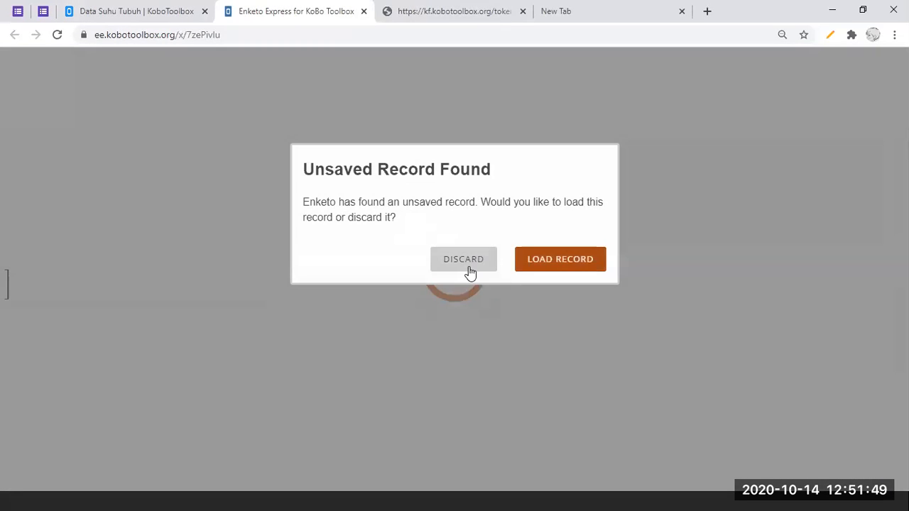
Reload the data entry form as a single submission by replacing "x" with "single" in its web address.
left_click(180, 35)
left_click(180, 35)
double_click(211, 35)
type("single")
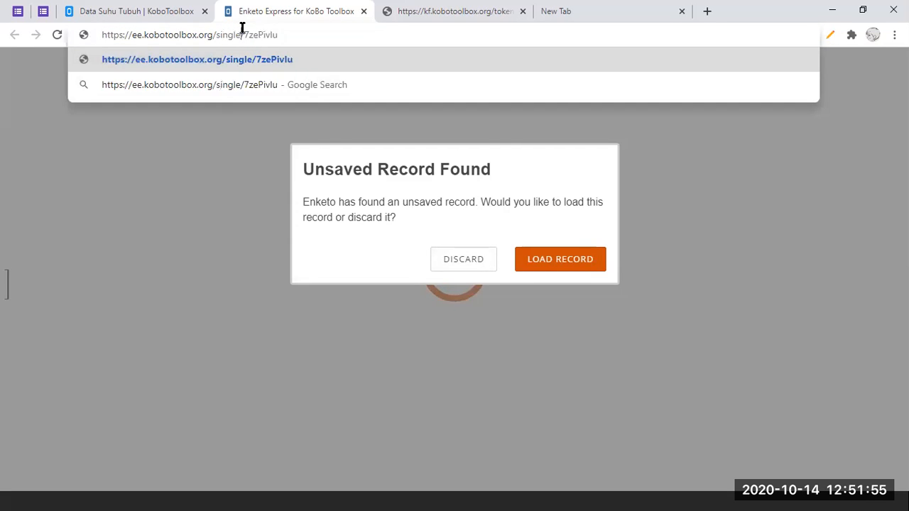
key("Return")
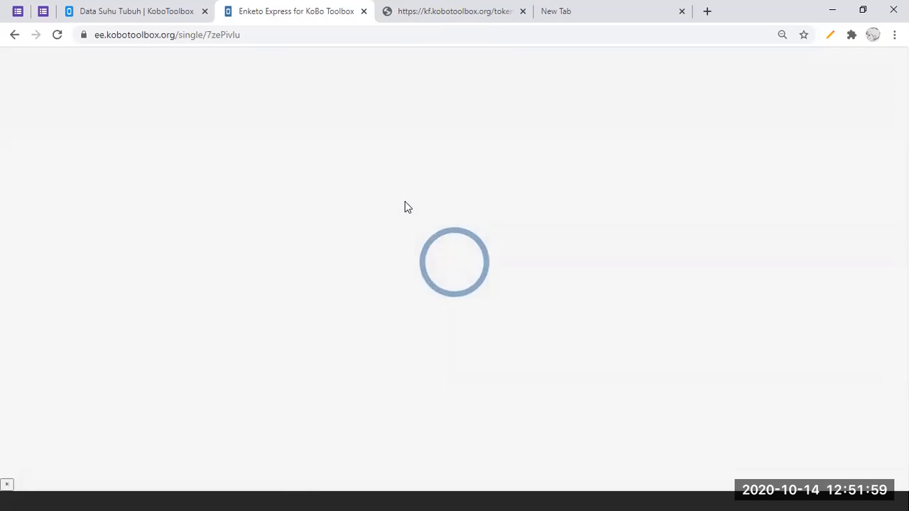
Set the form's date to 2020-10-14 and choose a measurement time with the minutes at 45.
left_click(186, 241)
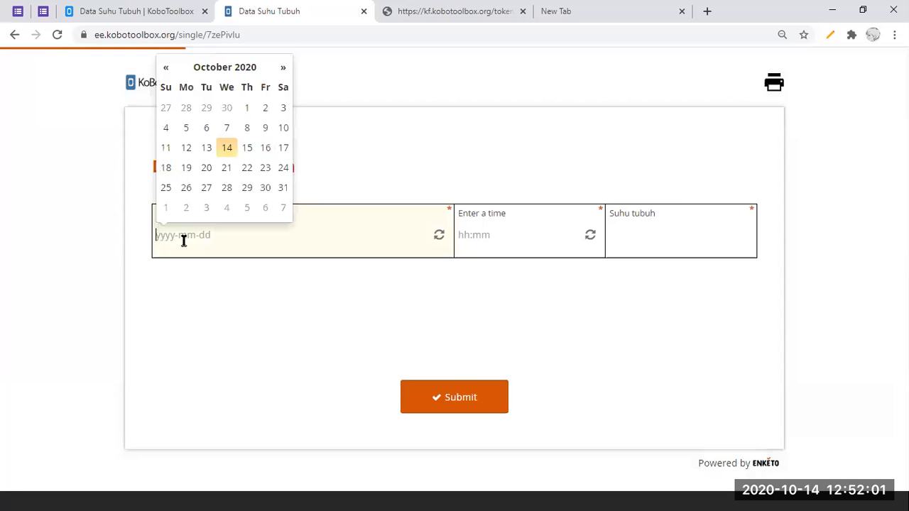
left_click(227, 150)
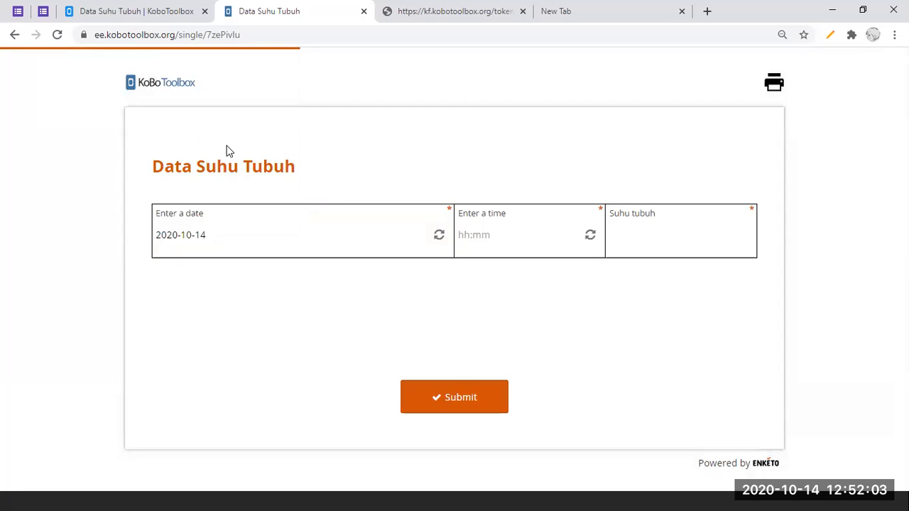
left_click(538, 234)
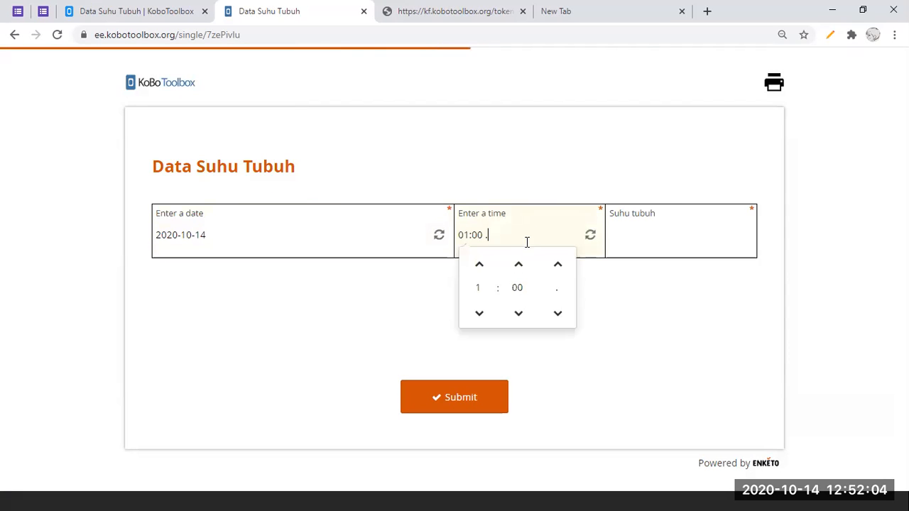
left_click(477, 264)
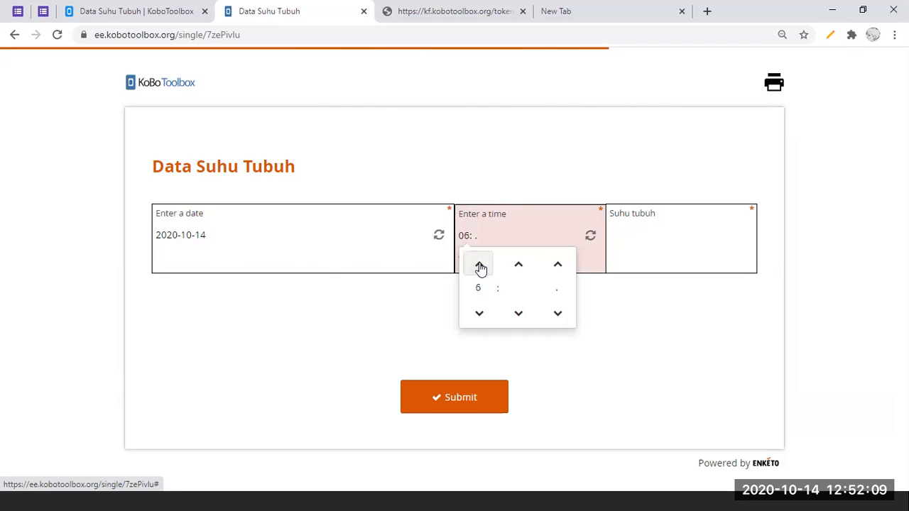
left_click(518, 264)
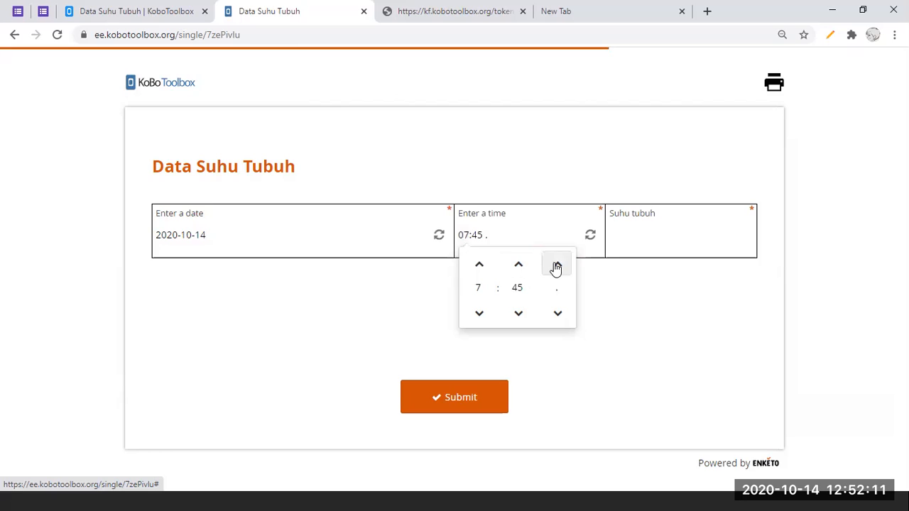
left_click(478, 266)
left_click(479, 266)
Enter a body temperature in the Suhu tubuh field and submit the form.
left_click(686, 231)
type("3")
left_click(634, 276)
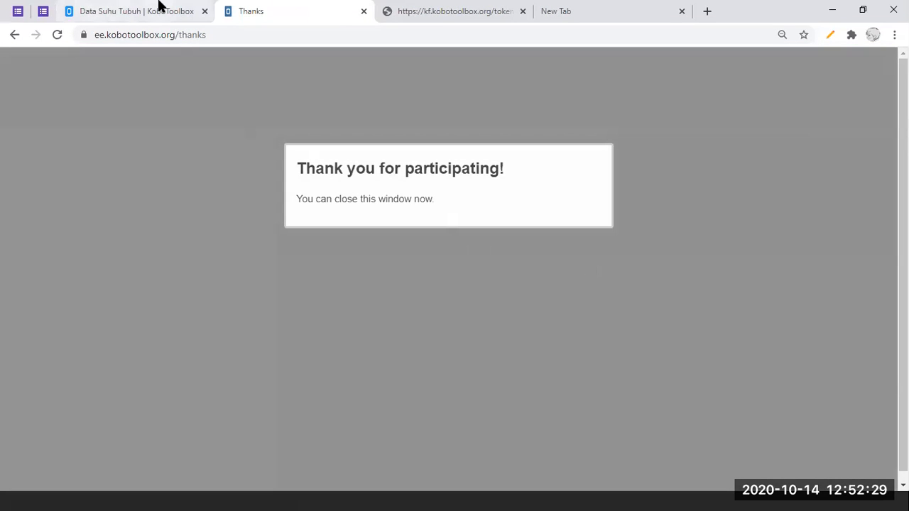
Open the Data Suhu Tubuh project's data reports in KoBoToolbox and check the submission frequency for each date.
left_click(159, 9)
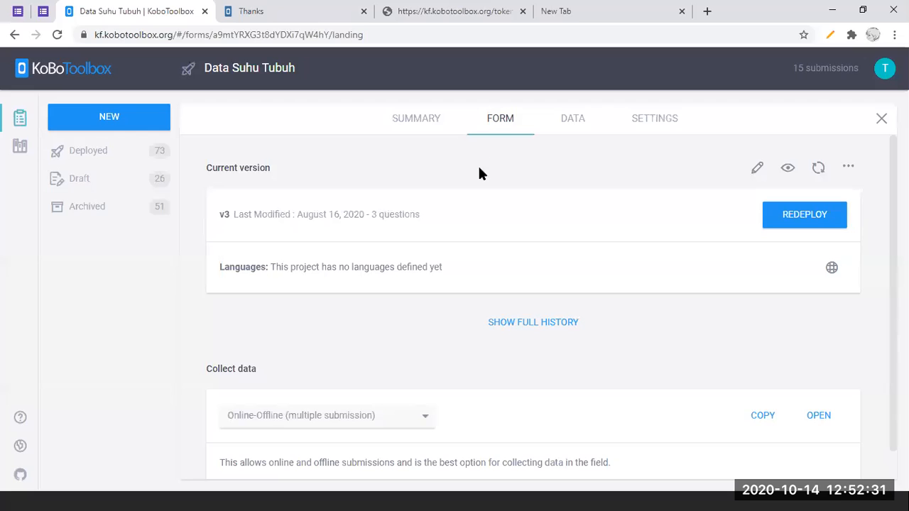
left_click(570, 127)
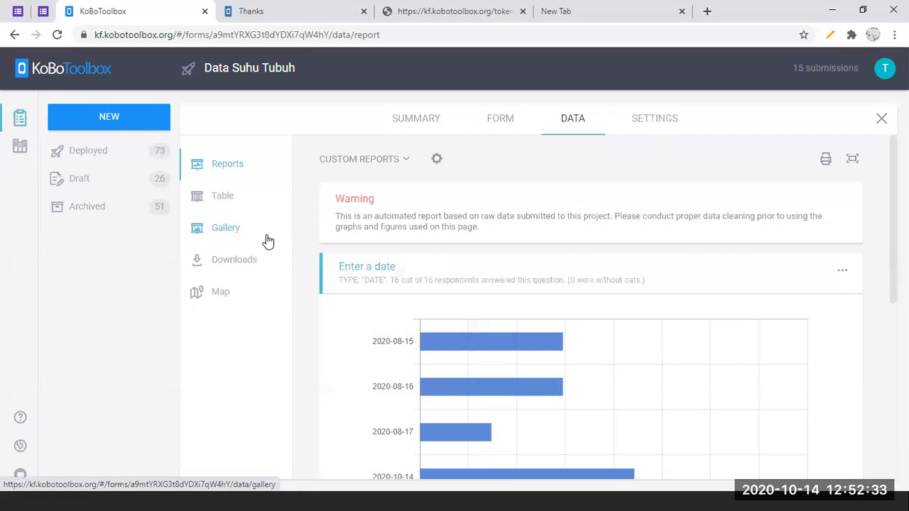
scroll(387, 264, "down", 1)
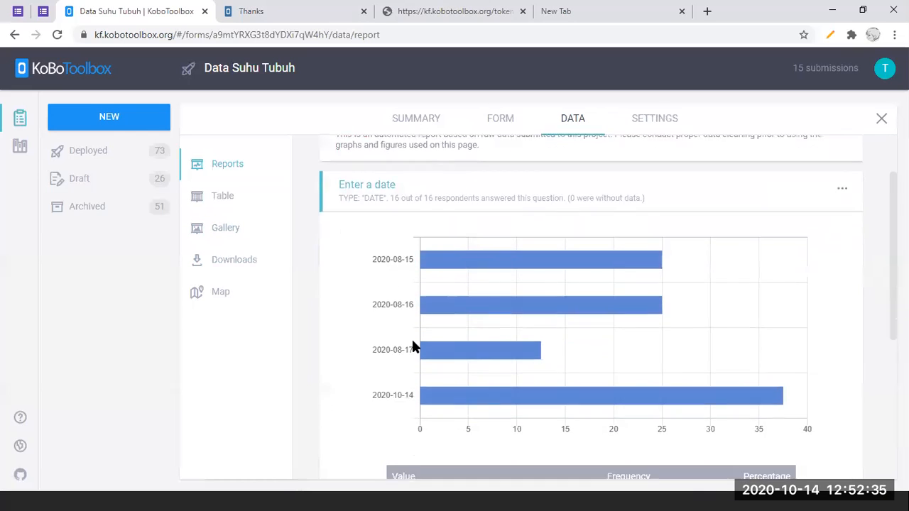
scroll(415, 348, "down", 2)
mouse_move(445, 283)
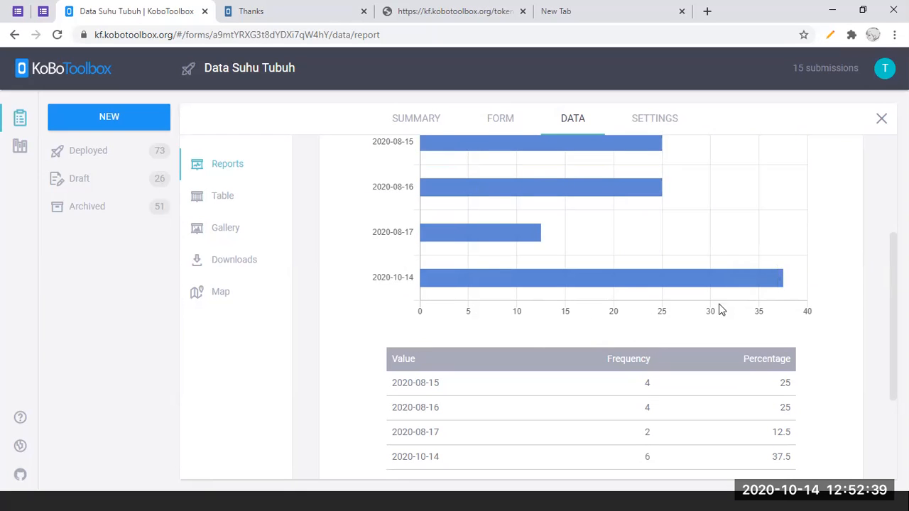
scroll(508, 323, "down", 2)
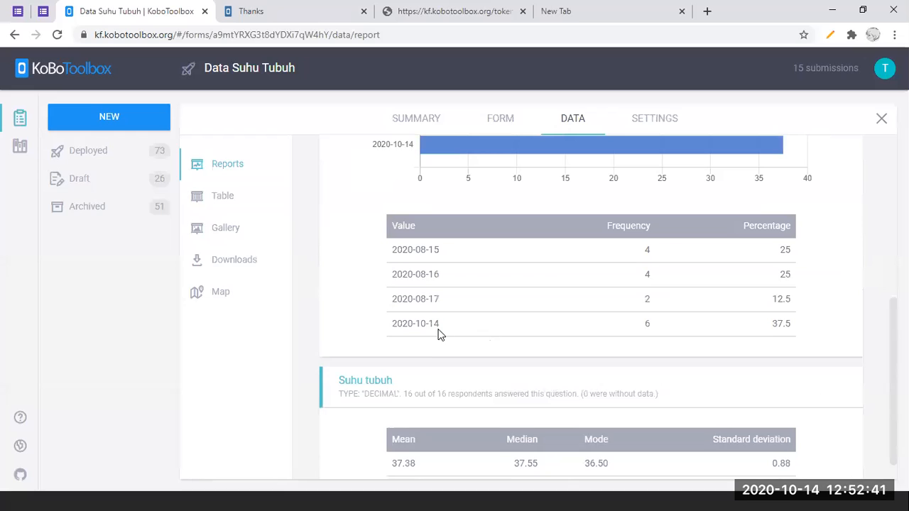
scroll(367, 284, "up", 4)
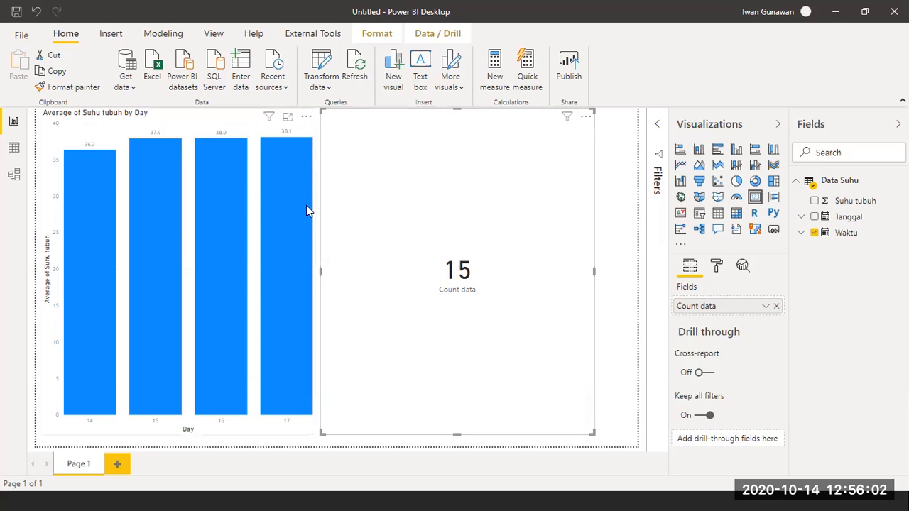
Switch to Power BI Desktop and refresh the report's data to pull in the new submission.
left_click(354, 64)
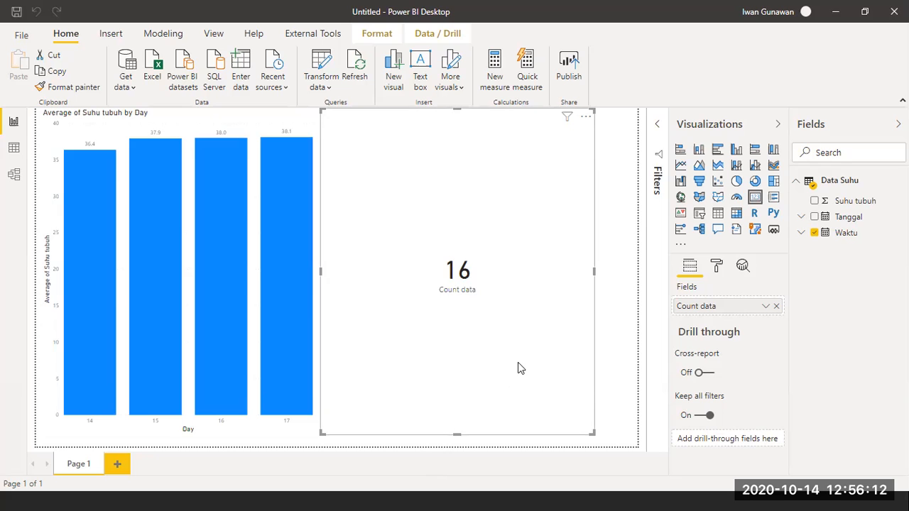
Switch to the tutorial presentation in PowerPoint and review its slides, ending on the KoBo sharing settings reminder.
key("alt+Tab")
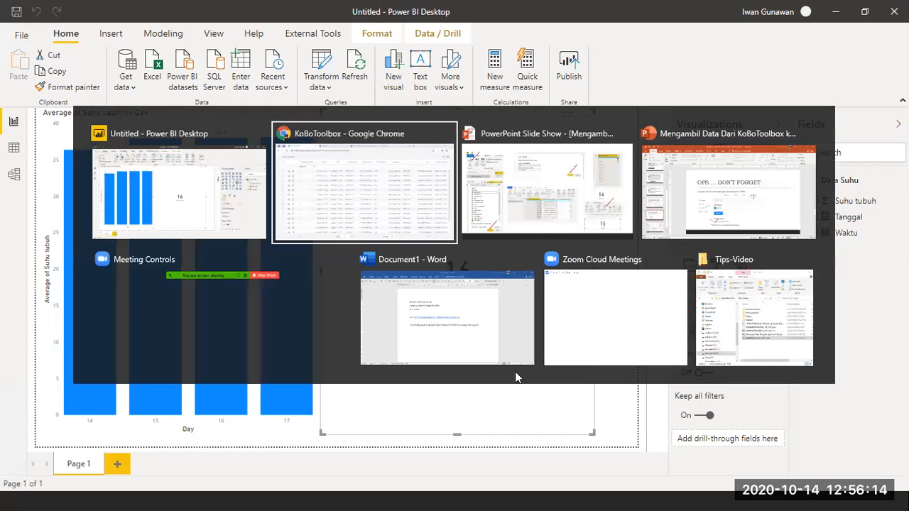
key("Tab")
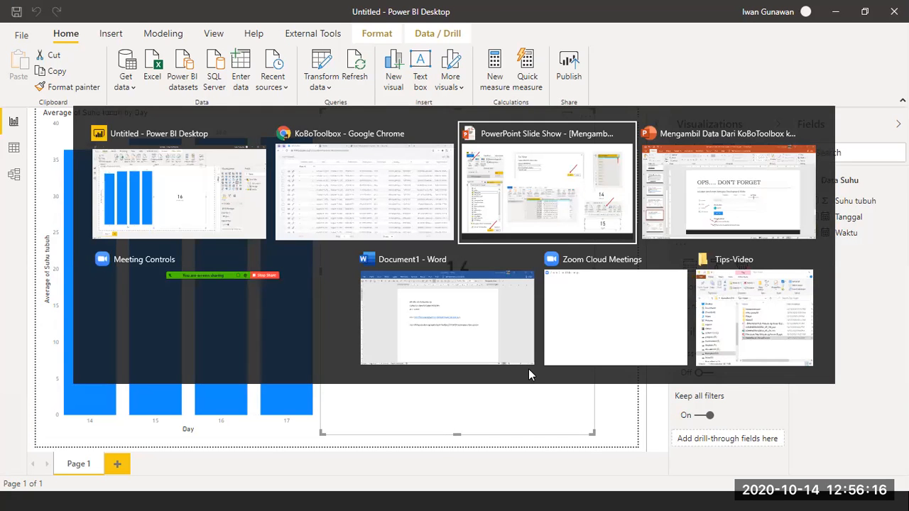
key("Tab")
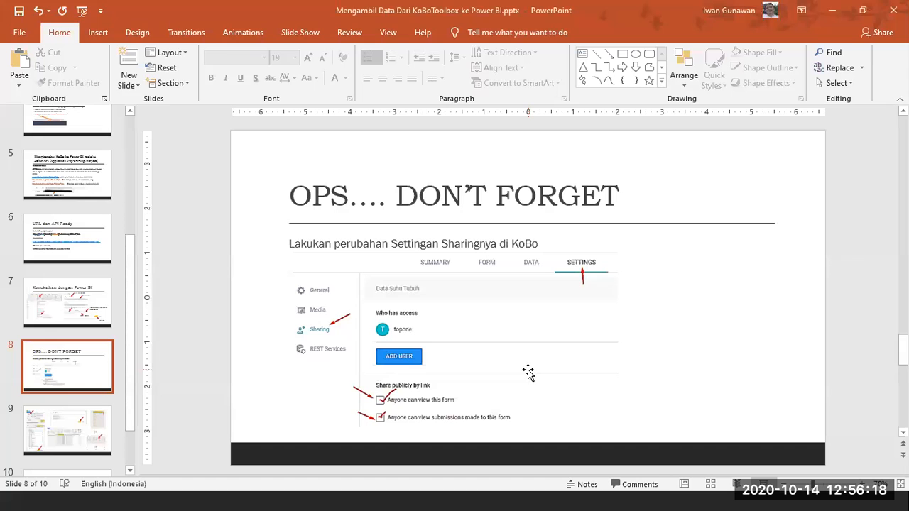
scroll(332, 403, "up", 7)
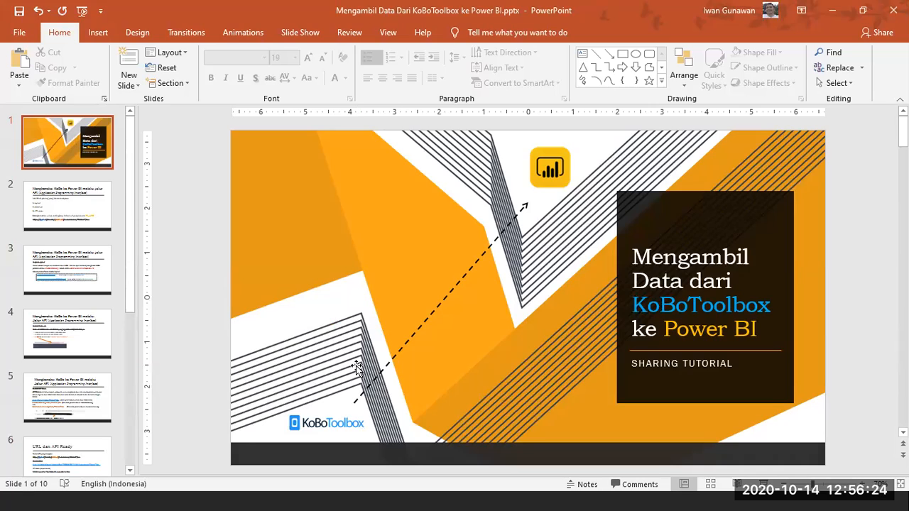
scroll(357, 368, "down", 3)
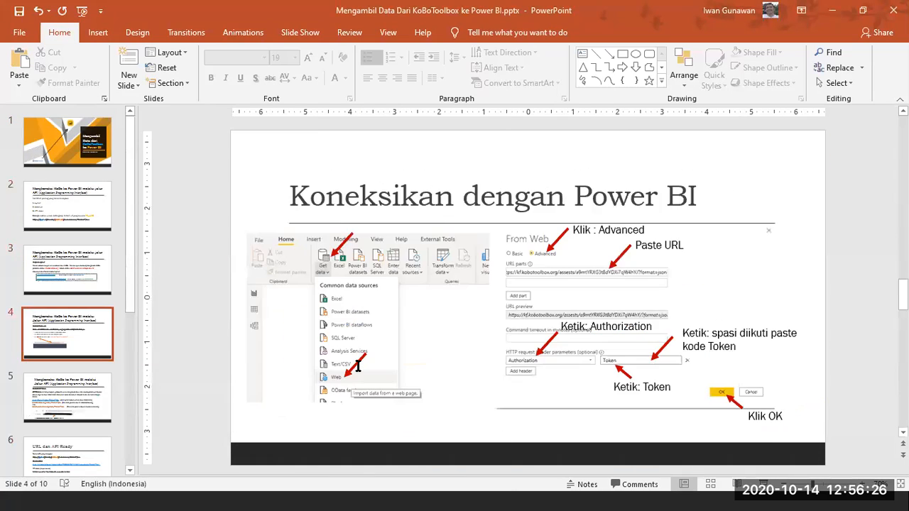
scroll(357, 366, "down", 5)
scroll(357, 366, "up", 1)
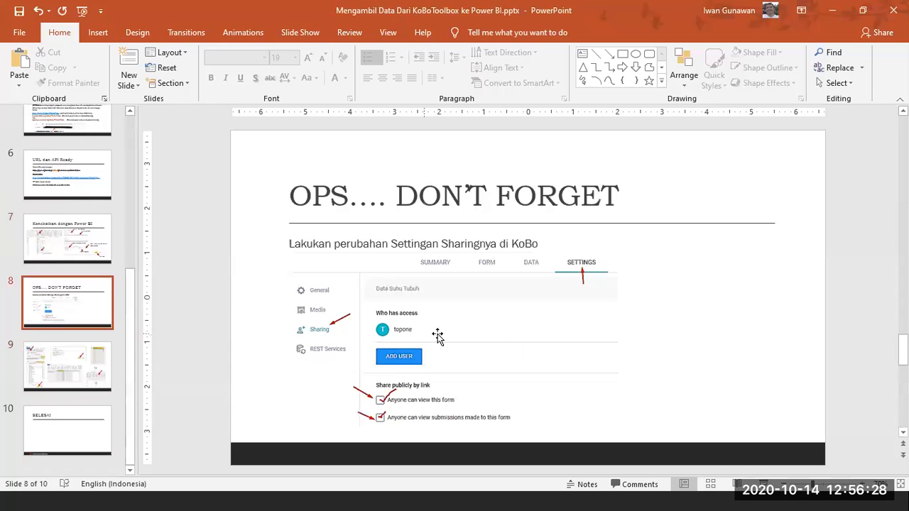